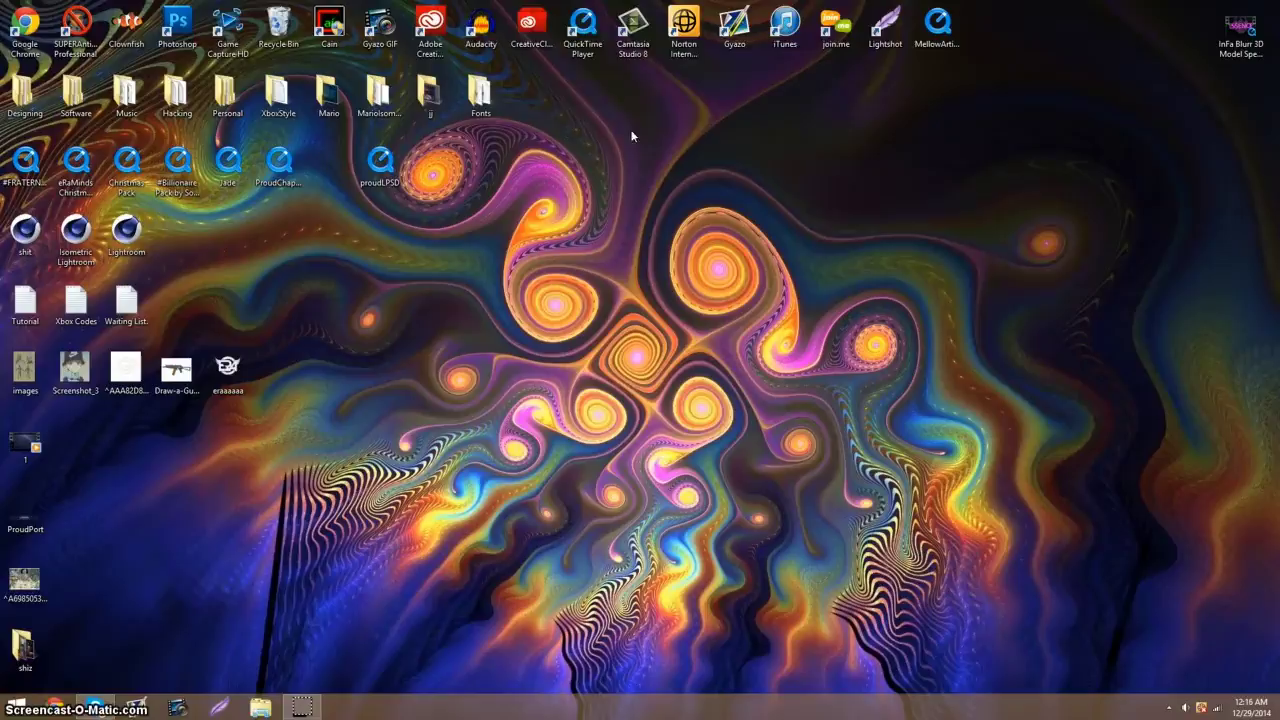
# Step: Open Camtasia Studio from the desktop and dismiss its welcome dialog
pyautogui.click(637, 55)
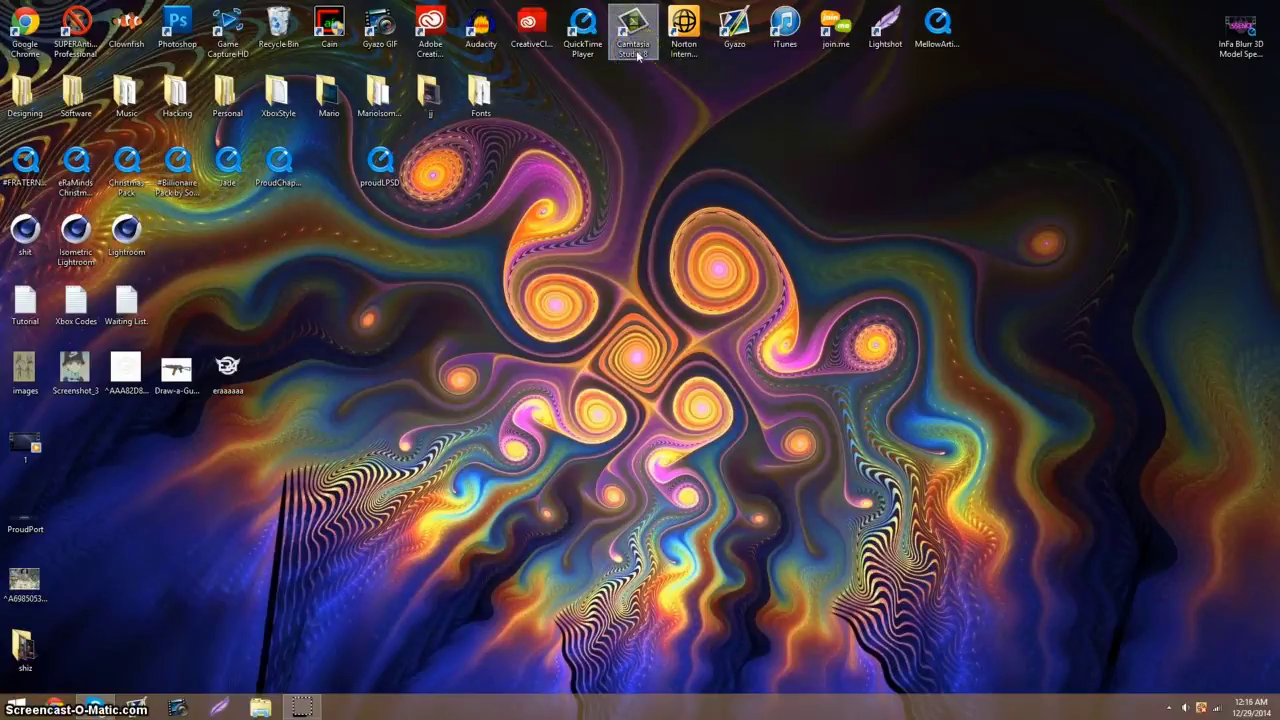
pyautogui.click(627, 51)
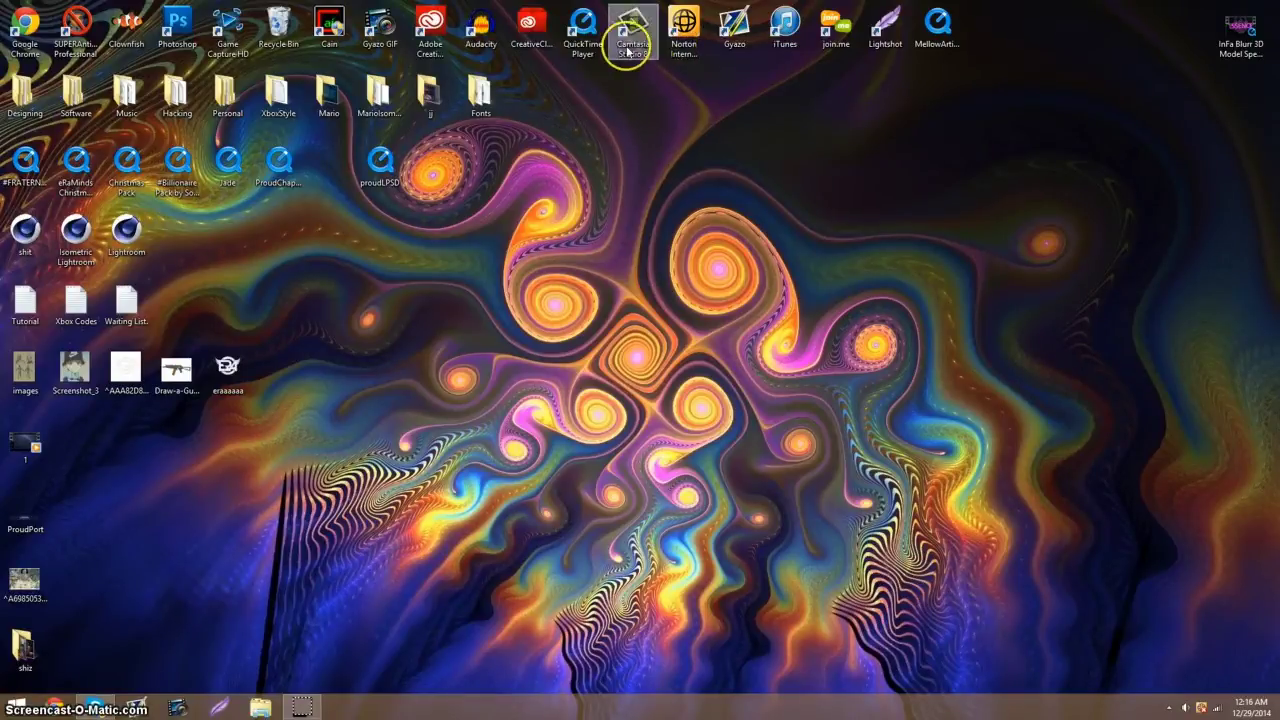
pyautogui.click(484, 449)
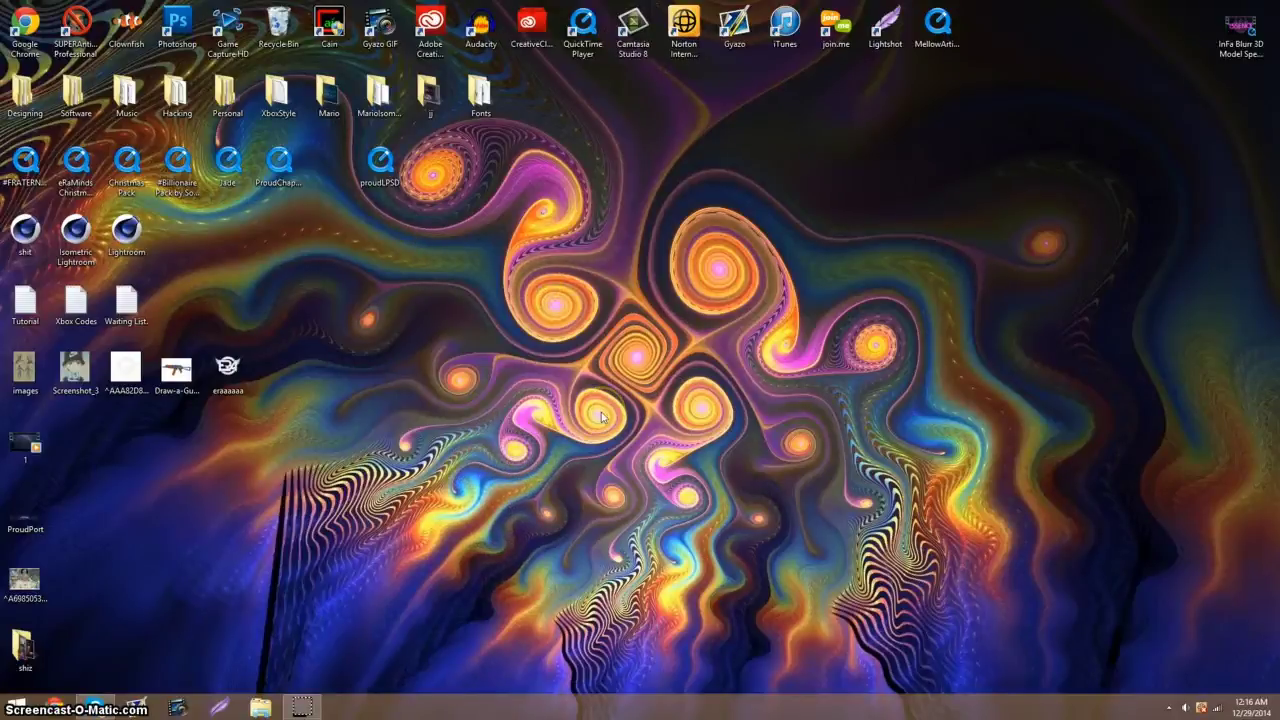
pyautogui.doubleClick(634, 44)
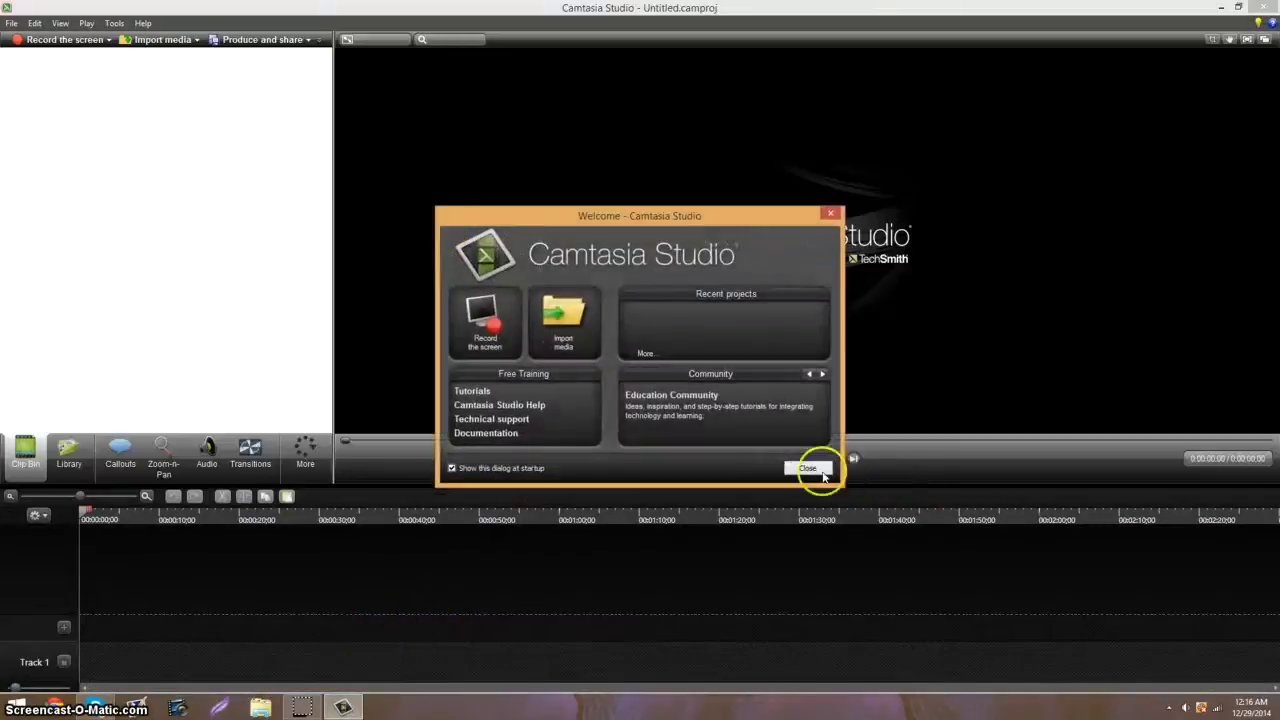
pyautogui.click(816, 468)
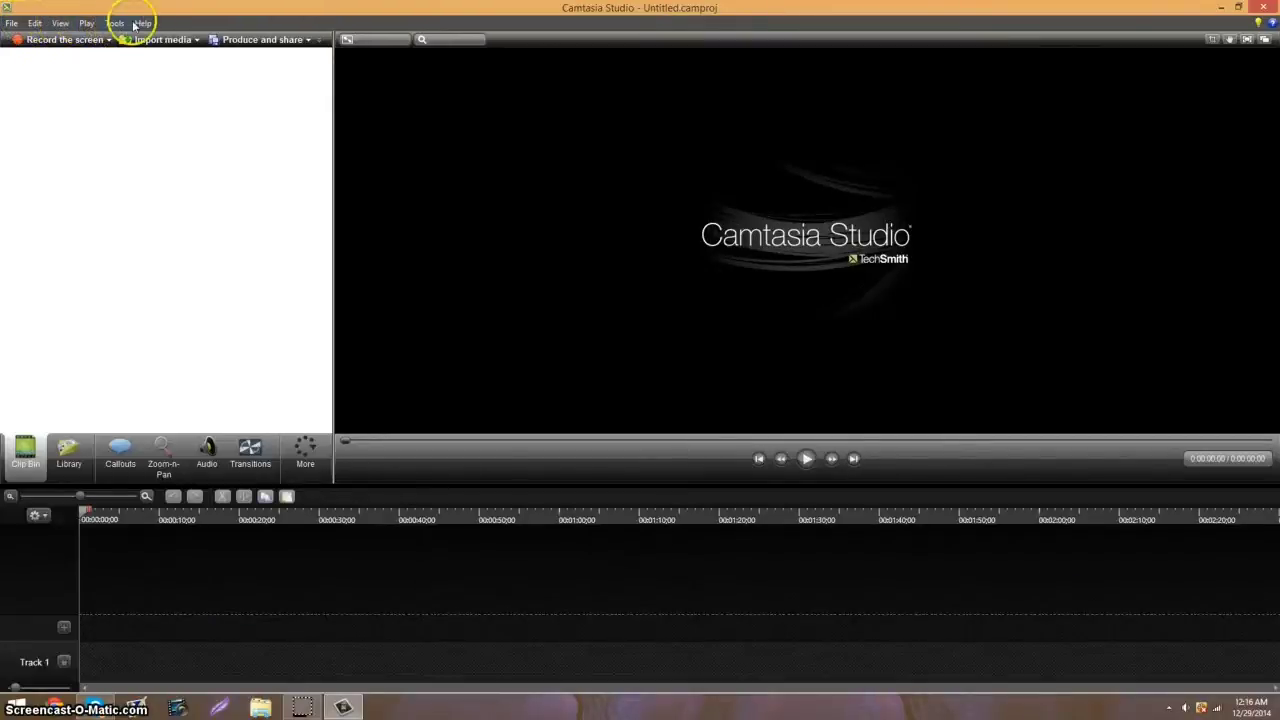
# Step: Open the screen recorder and check the custom recording area sizes, keeping the full screen area
pyautogui.click(40, 43)
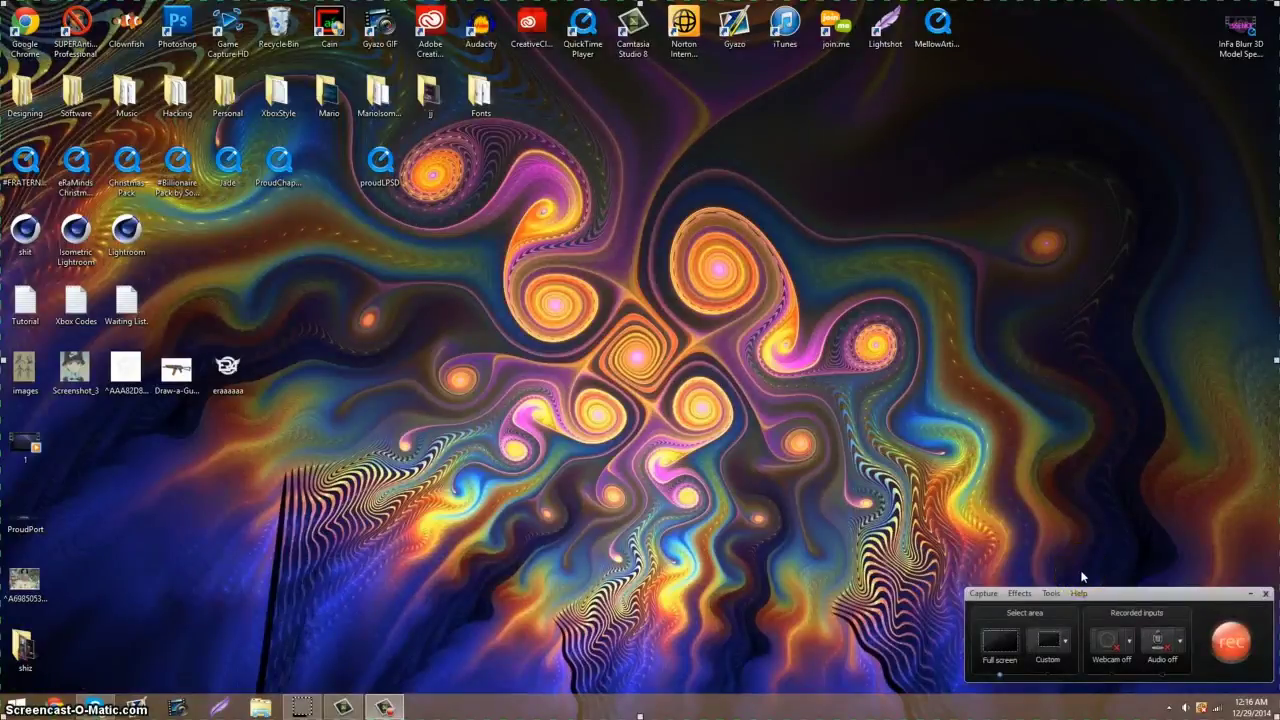
pyautogui.click(1065, 641)
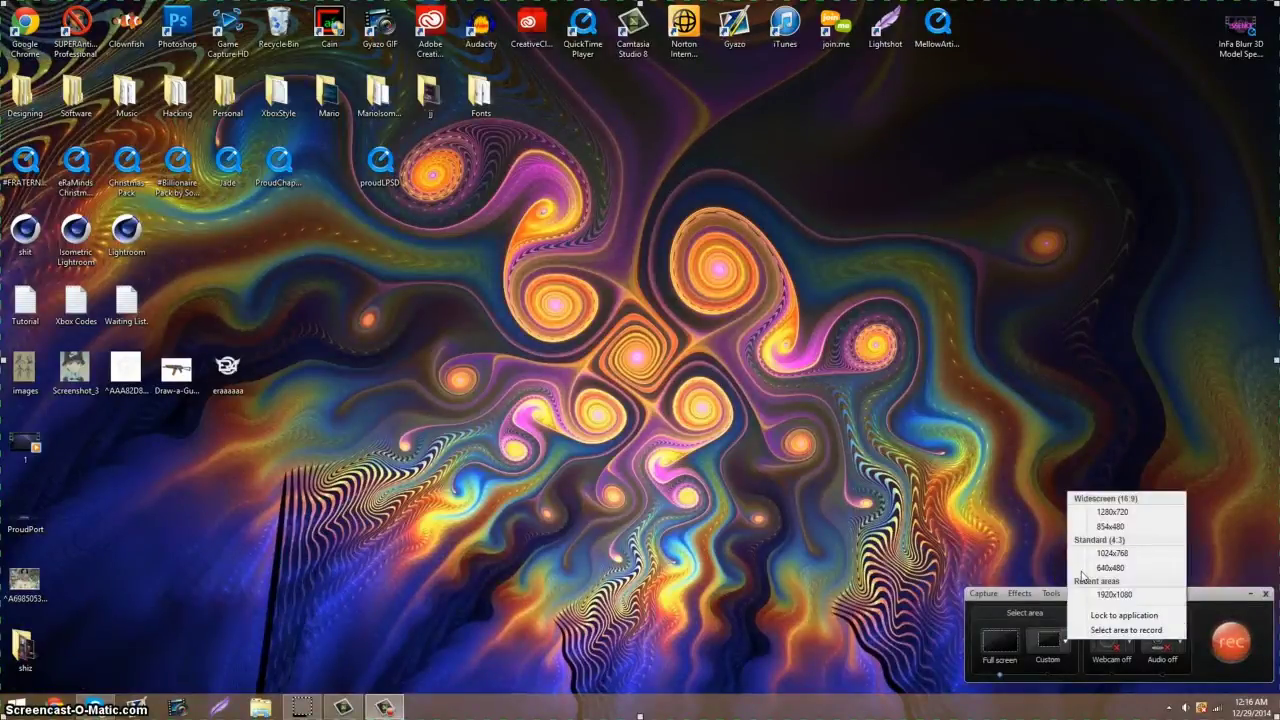
pyautogui.click(1012, 589)
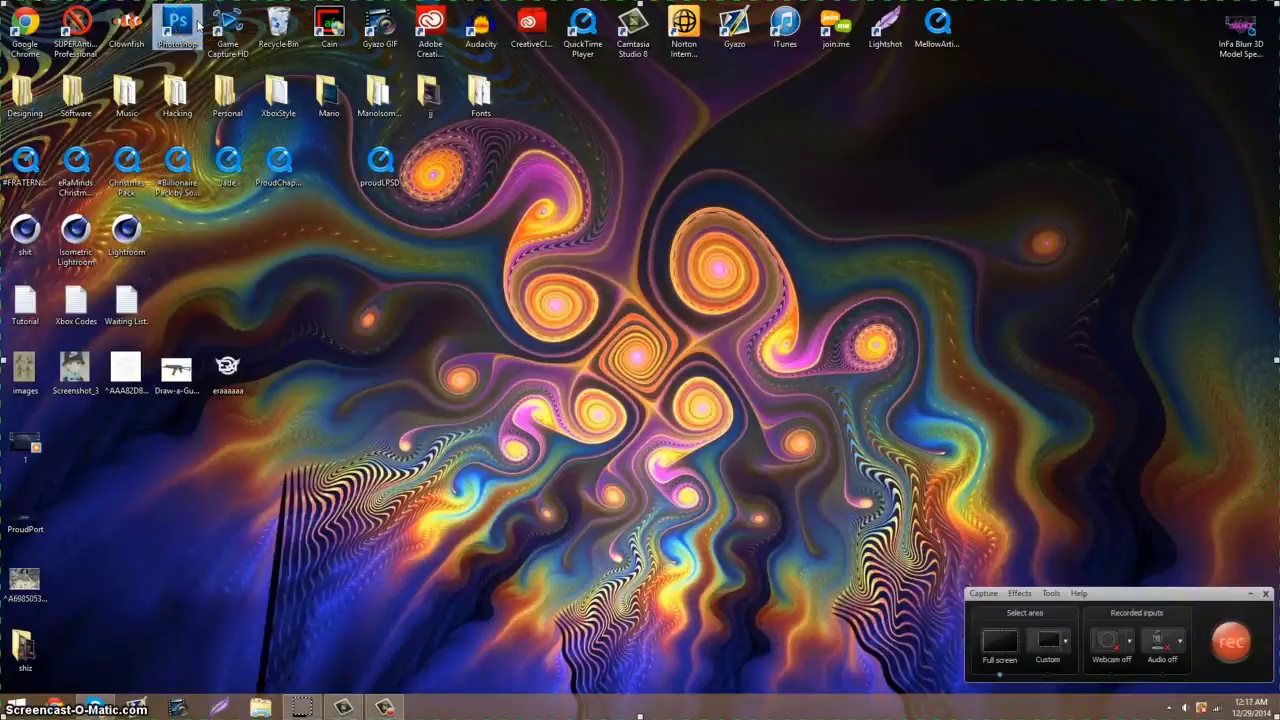
# Step: Launch Photoshop from the desktop and start the full-screen recording
pyautogui.rightClick(198, 22)
pyautogui.click(220, 58)
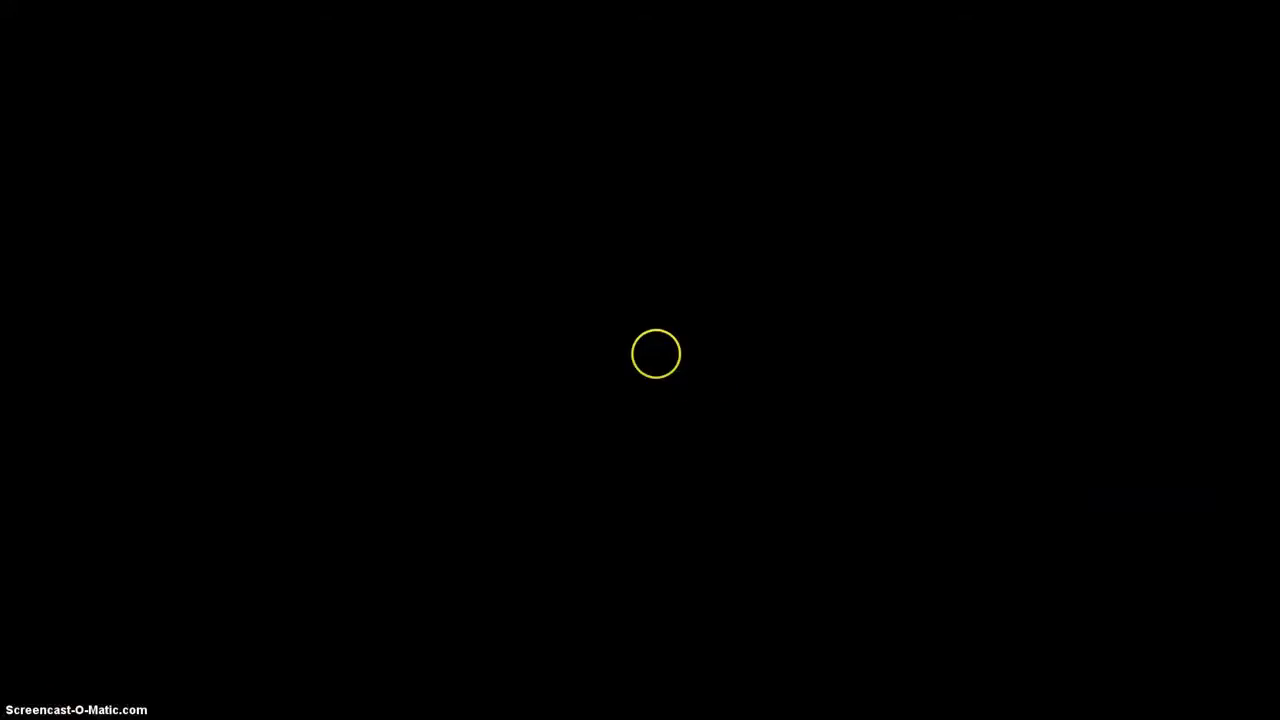
pyautogui.click(722, 470)
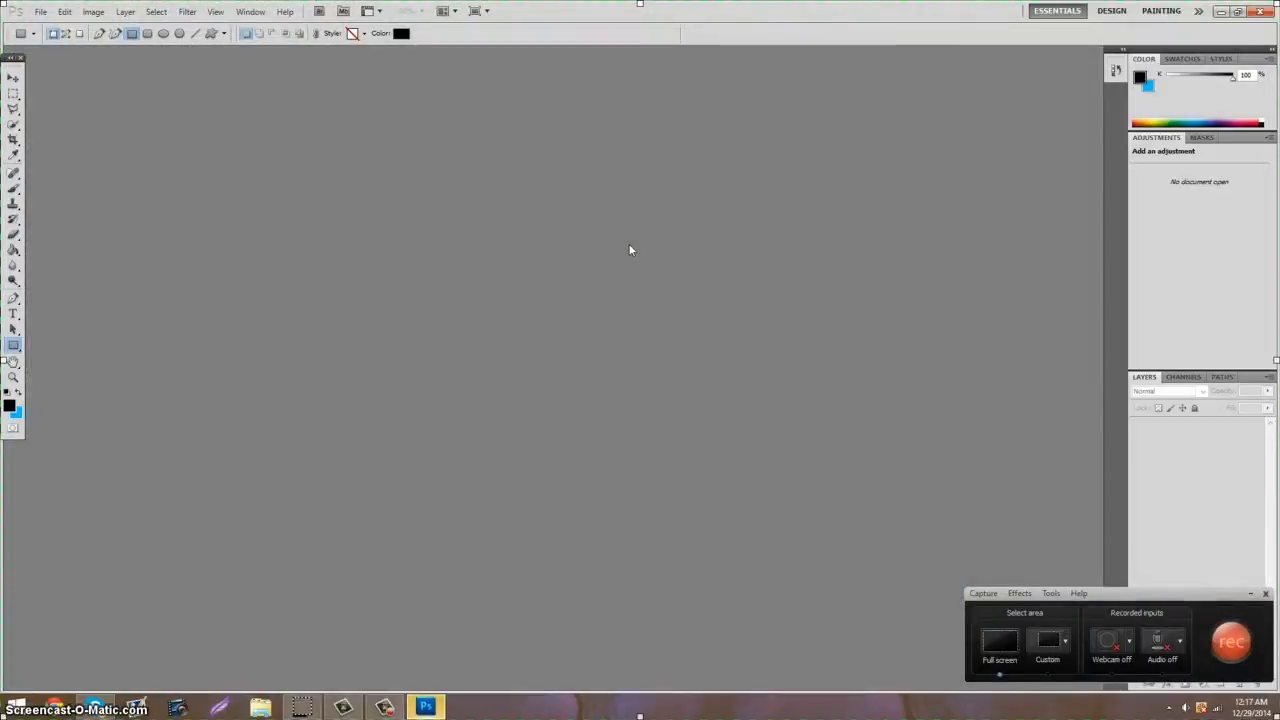
pyautogui.press('F9')
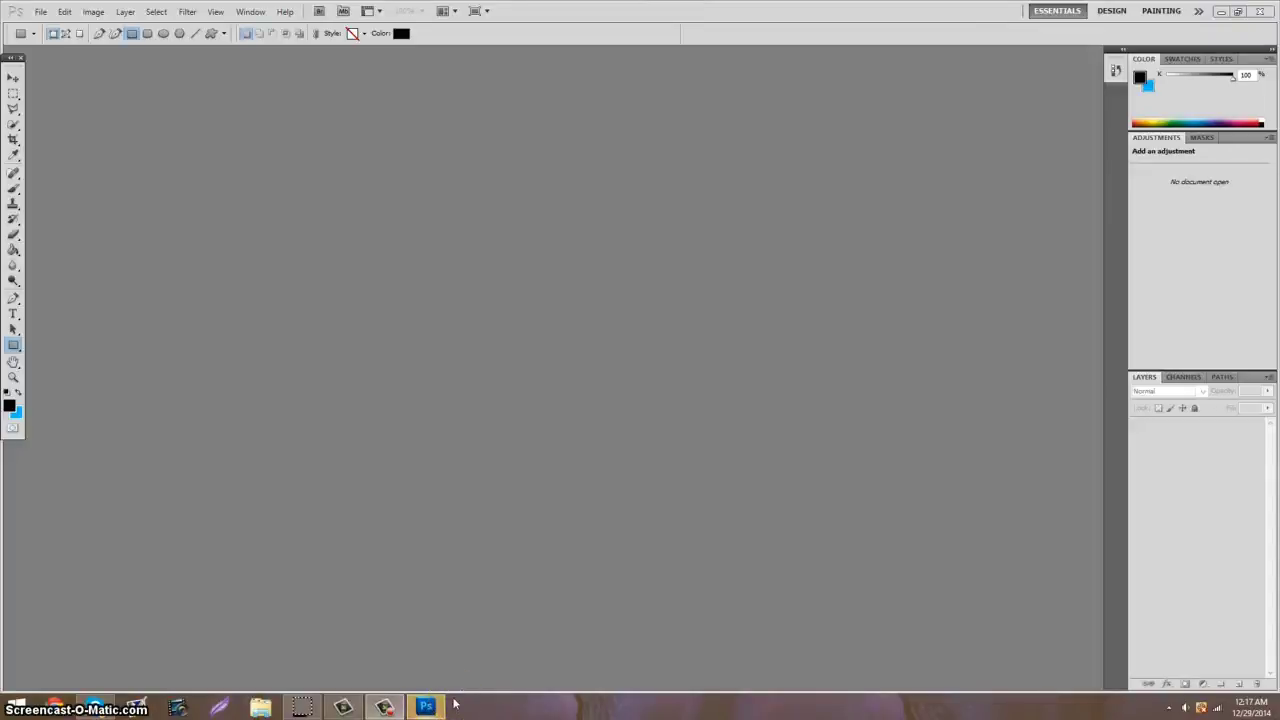
# Step: Create a new document with the preset settings and scribble thin black Brush lines across the canvas
pyautogui.hotkey('alt', 'f')
pyautogui.press('Return')
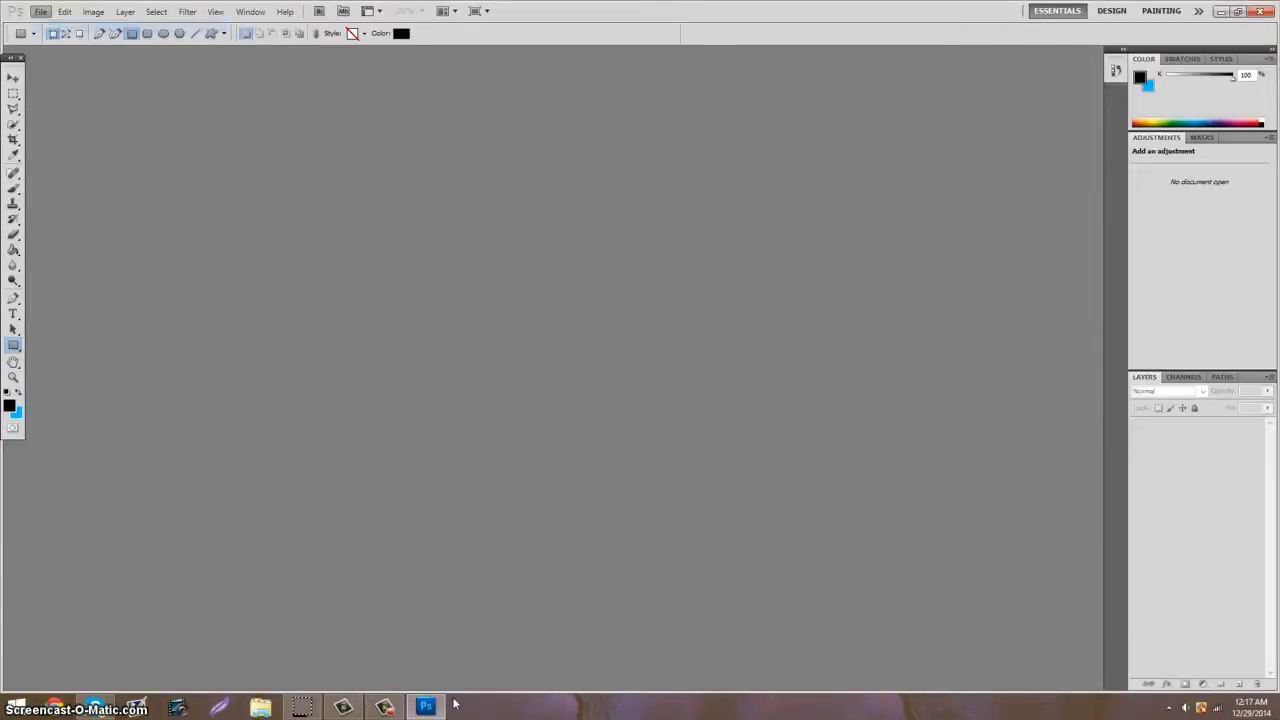
pyautogui.press('Return')
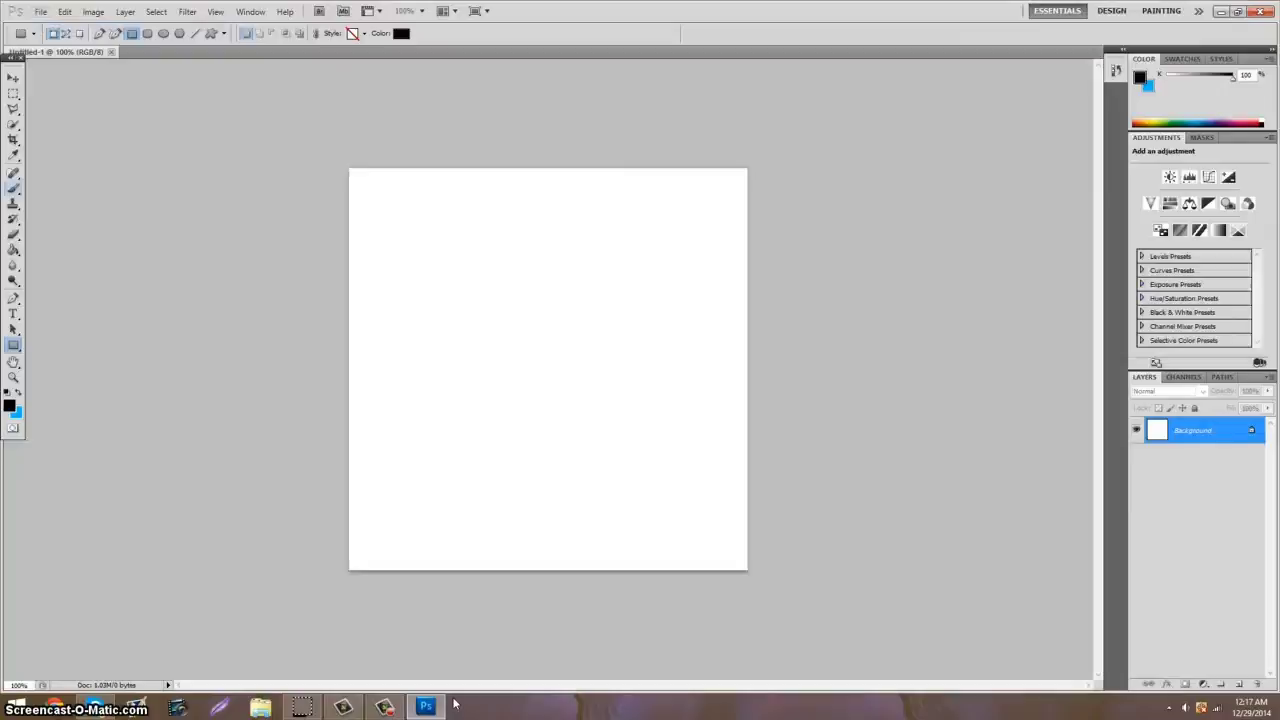
pyautogui.press('b')
pyautogui.moveTo(520, 338)
pyautogui.mouseDown()
pyautogui.moveTo(509, 363)
pyautogui.moveTo(794, 440)
pyautogui.moveTo(817, 540)
pyautogui.moveTo(731, 523)
pyautogui.moveTo(664, 370)
pyautogui.mouseUp()
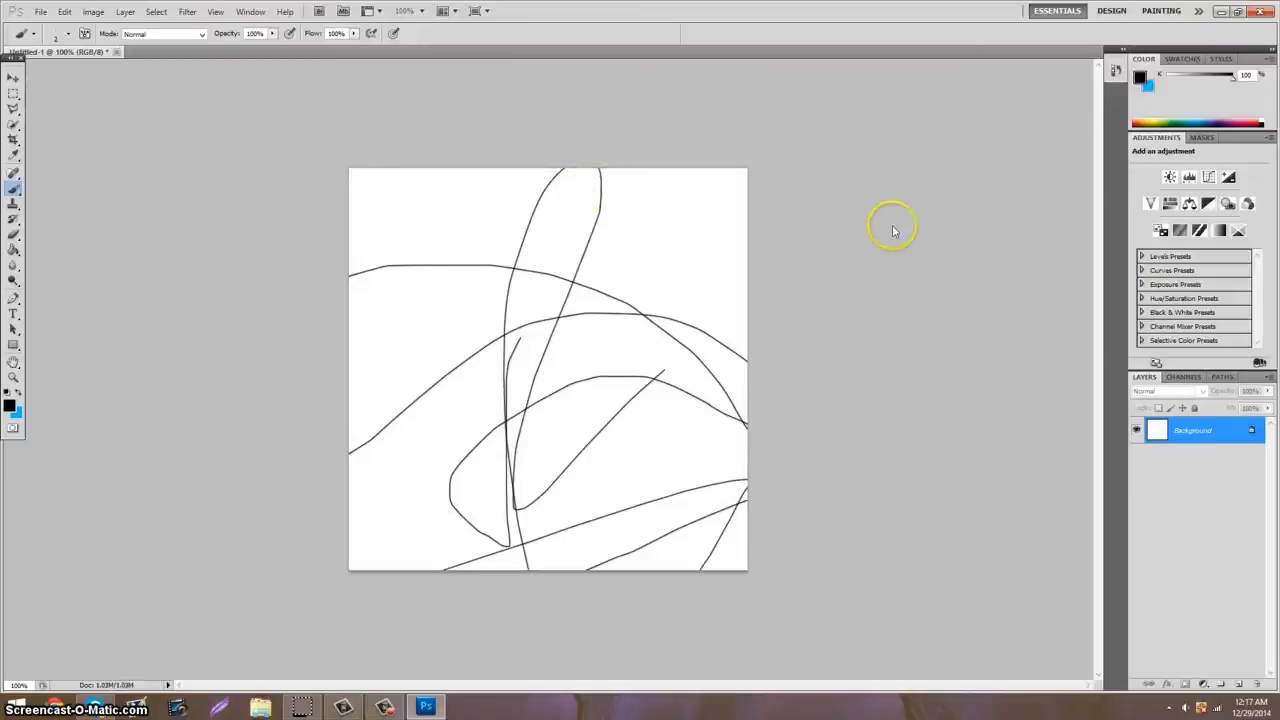
# Step: Bring up the Camtasia recorder and stop the screen recording
pyautogui.click(385, 706)
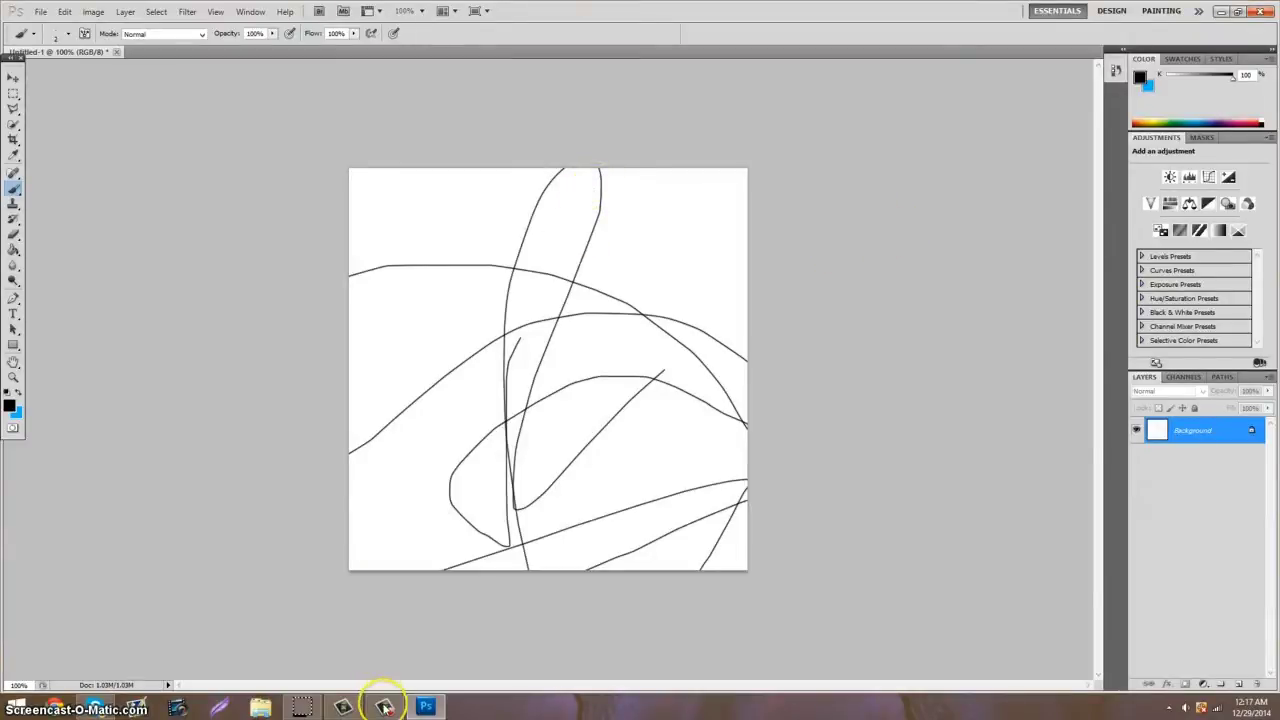
pyautogui.click(383, 707)
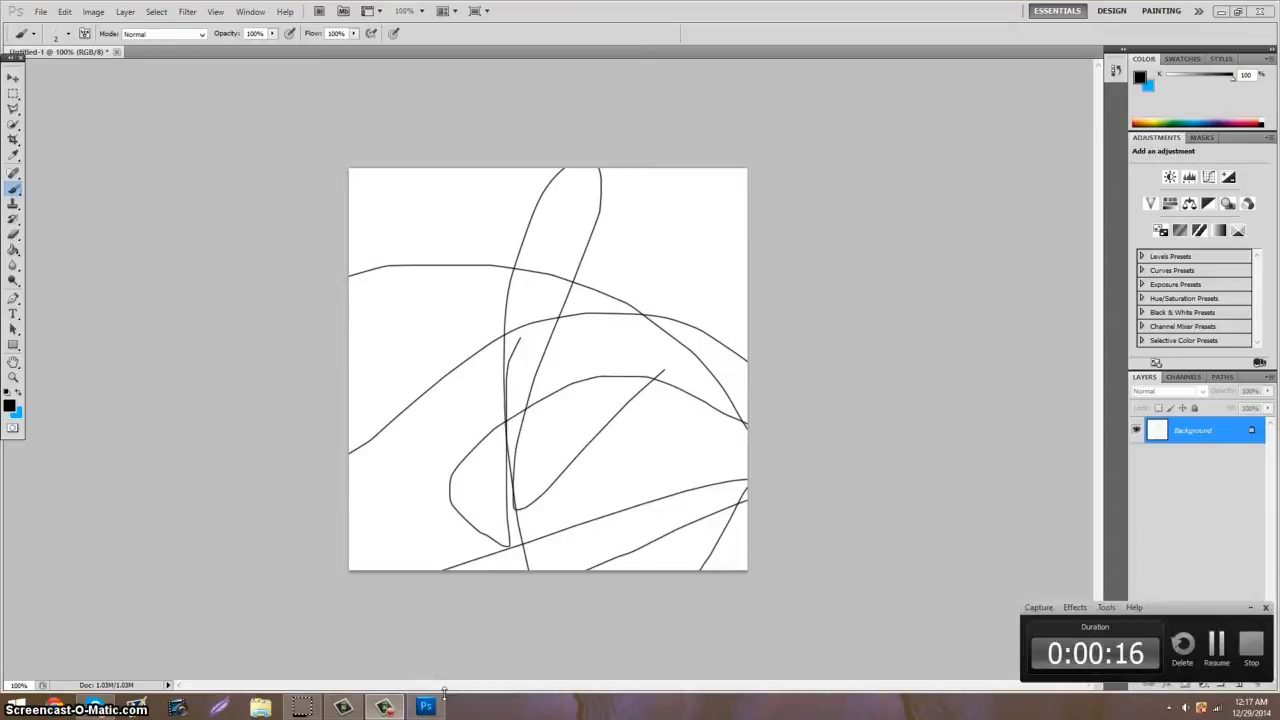
pyautogui.press('F10')
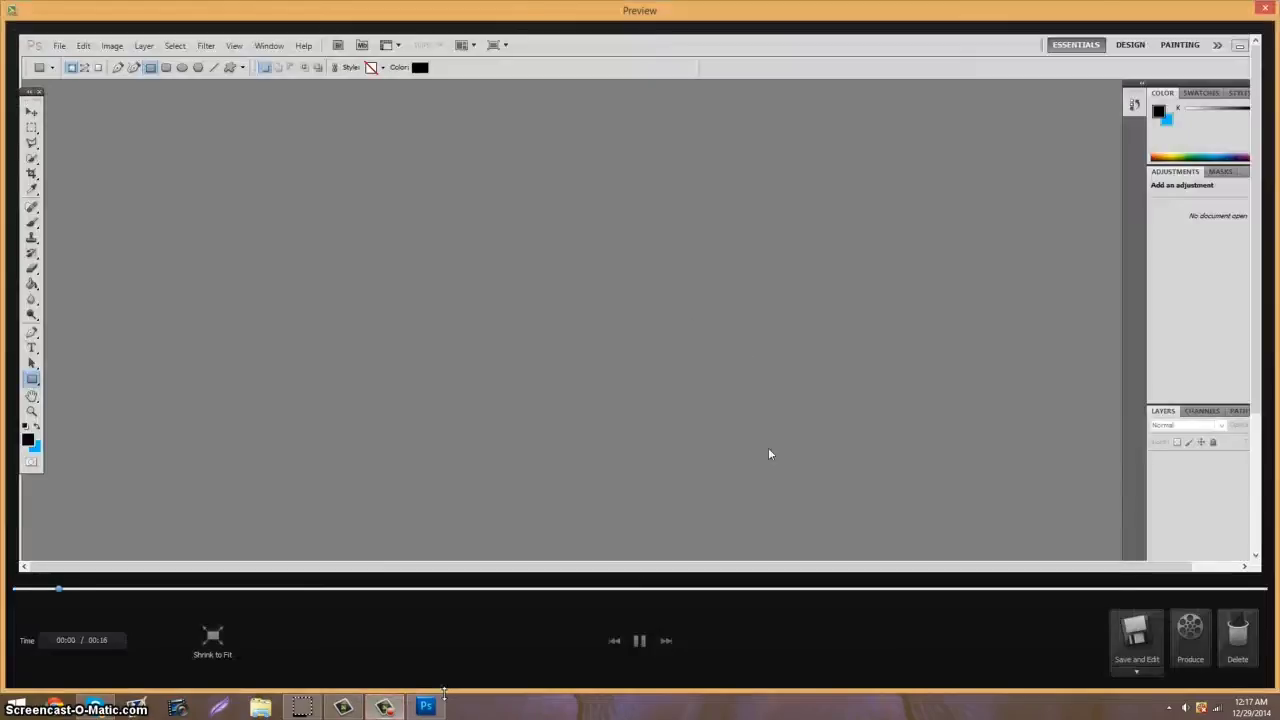
# Step: Pause the recording preview and save the recording to the Desktop as tutorial for editing
pyautogui.click(639, 640)
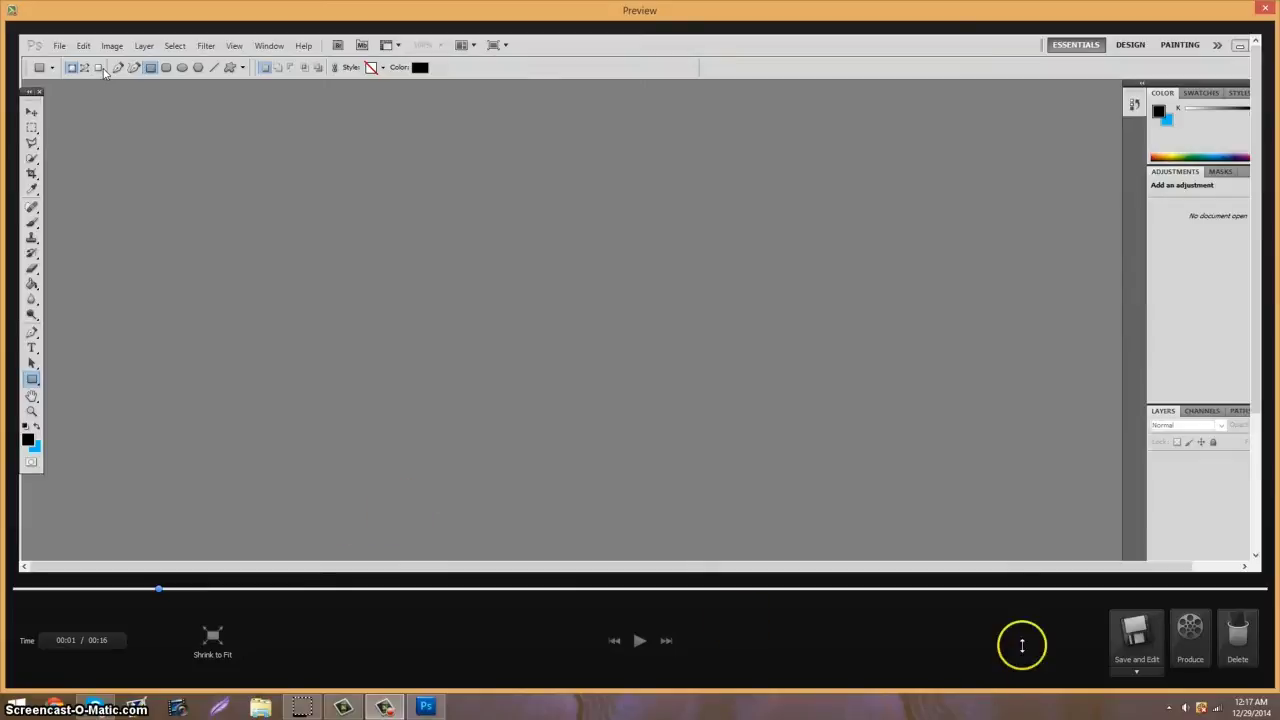
pyautogui.click(1139, 653)
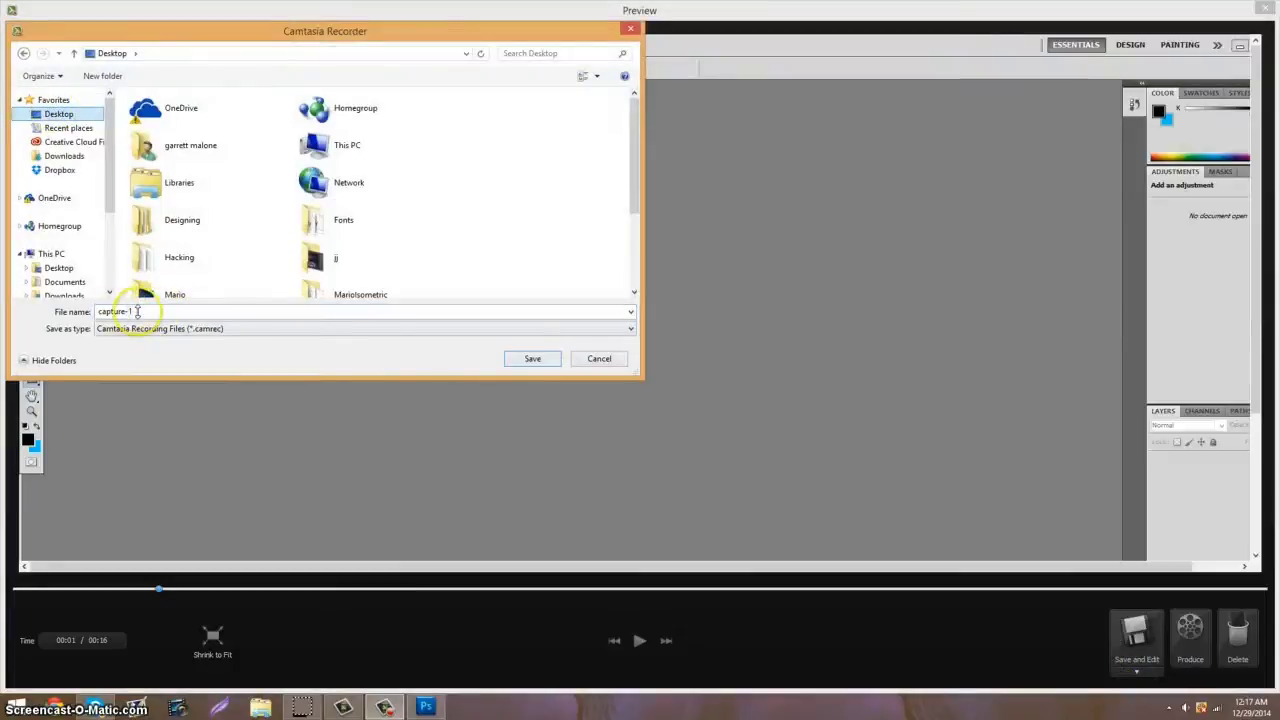
pyautogui.click(139, 312)
pyautogui.write('tutorial')
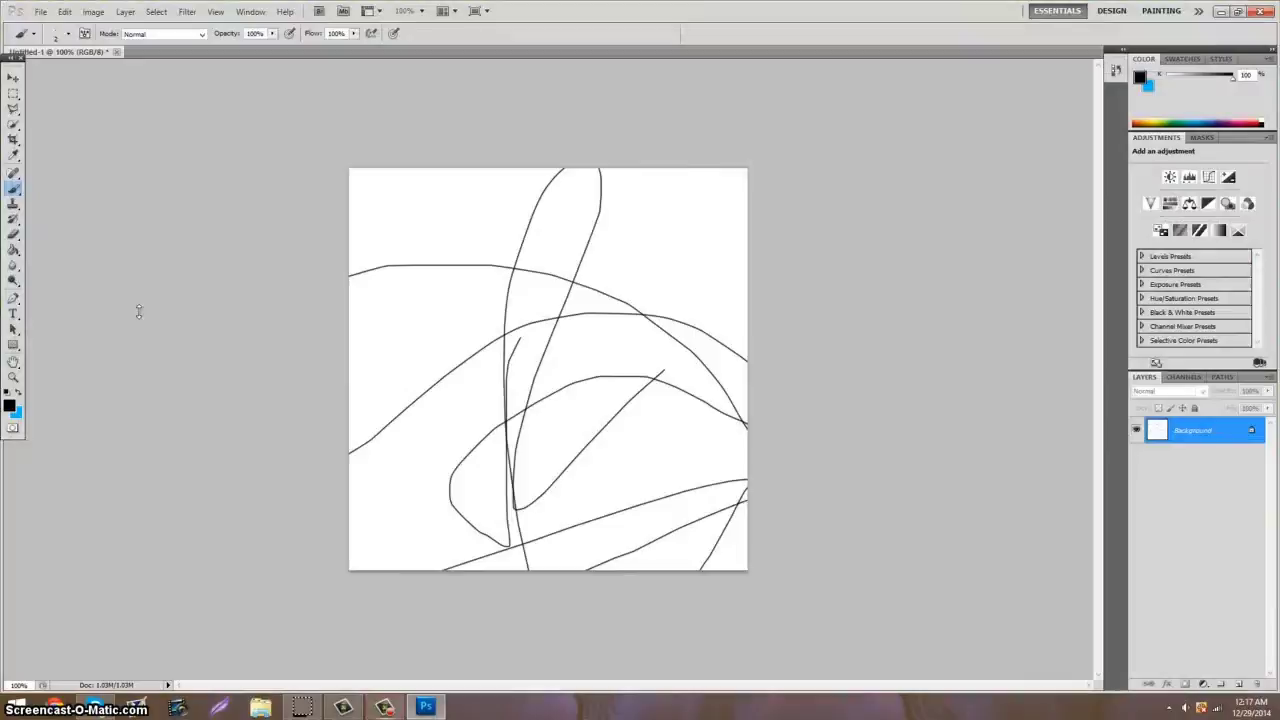
# Step: Return to Camtasia Studio and set the editing dimensions to 1280 x 720, Automatic (up to 720p)
pyautogui.click(383, 706)
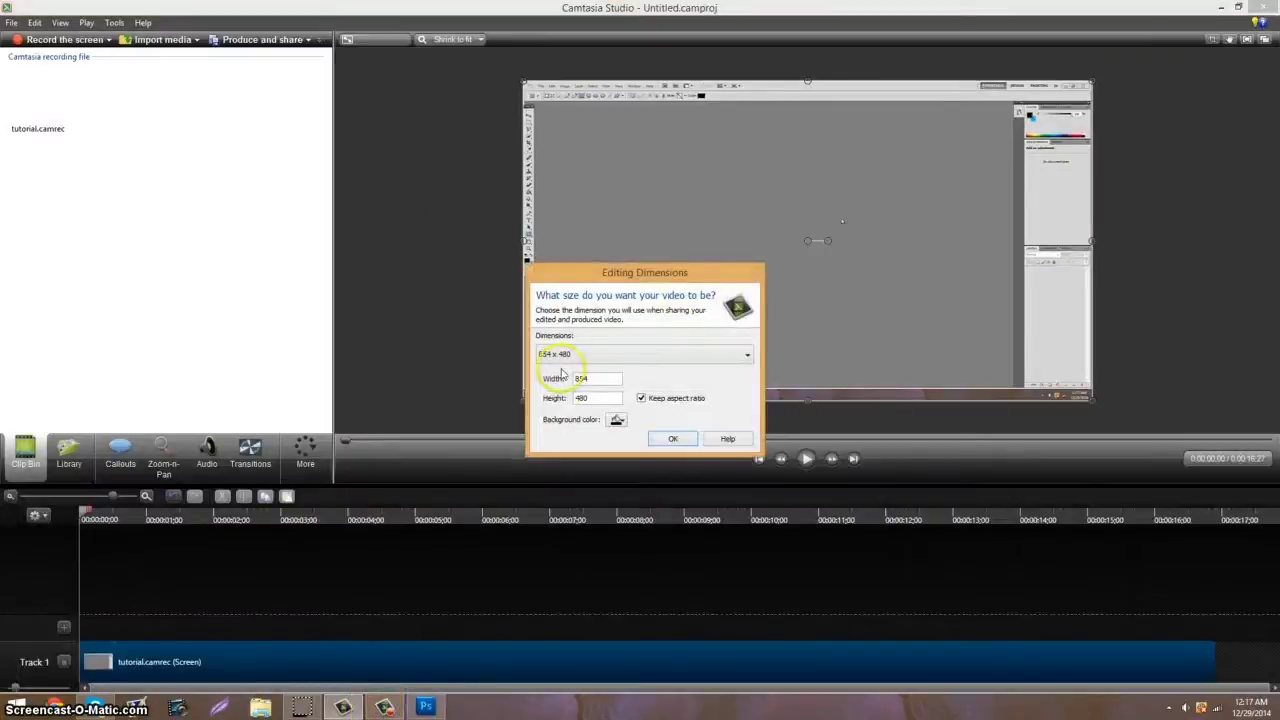
pyautogui.click(593, 353)
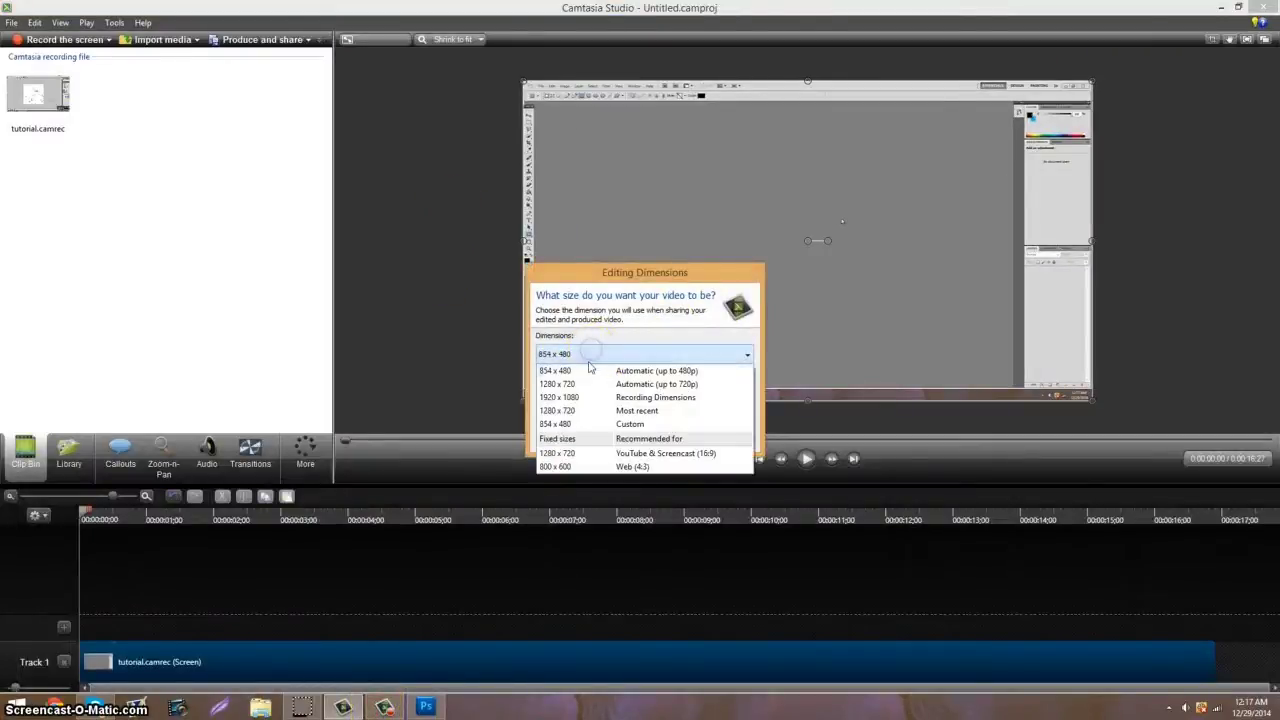
pyautogui.click(605, 388)
pyautogui.click(571, 355)
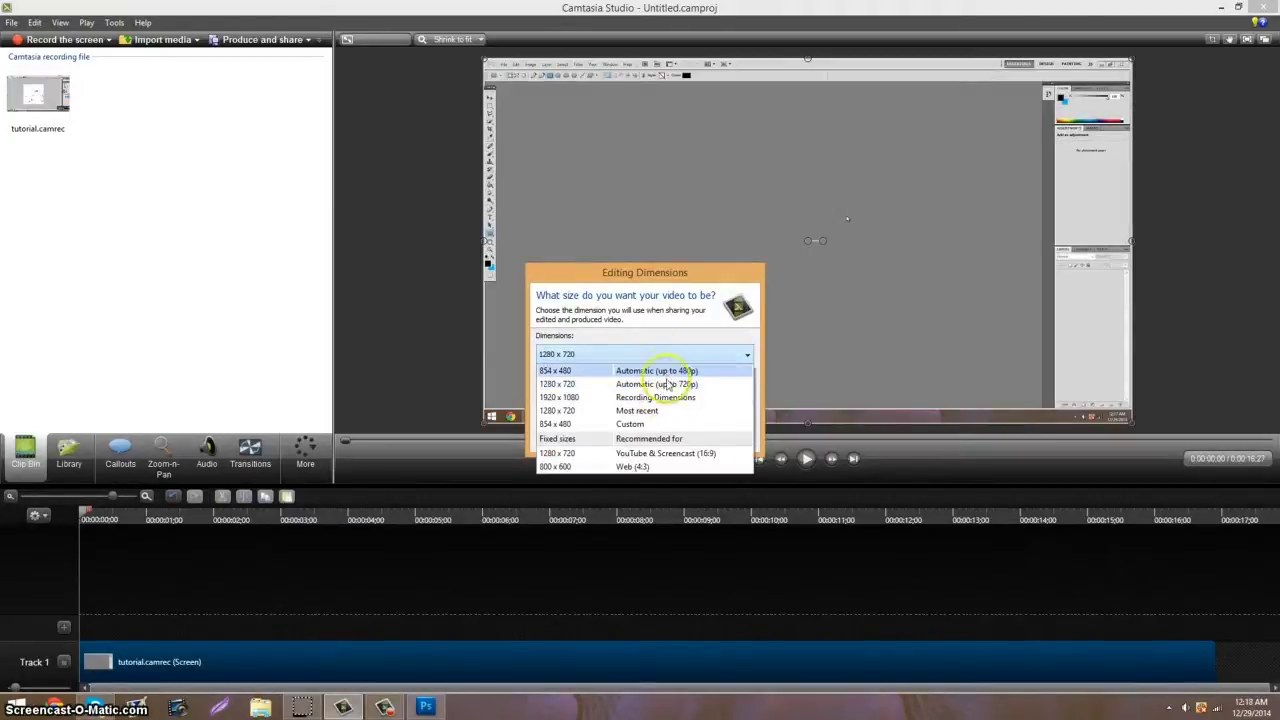
pyautogui.click(689, 384)
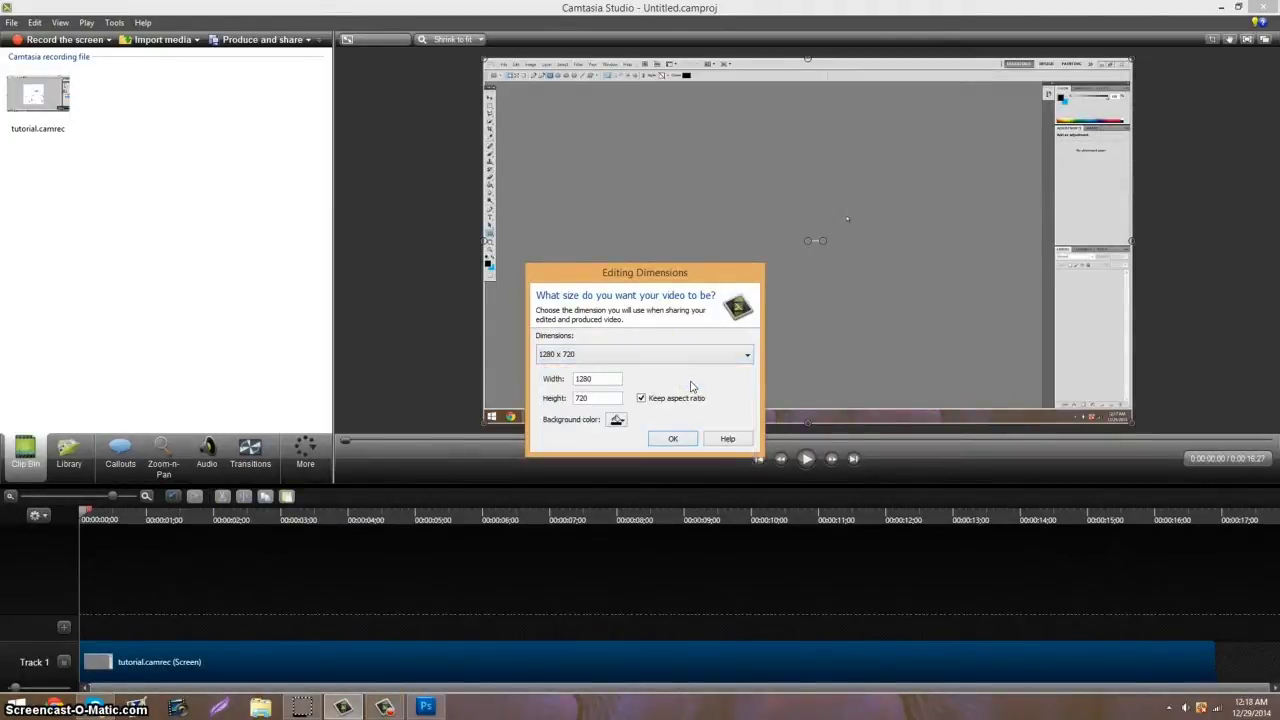
pyautogui.click(672, 439)
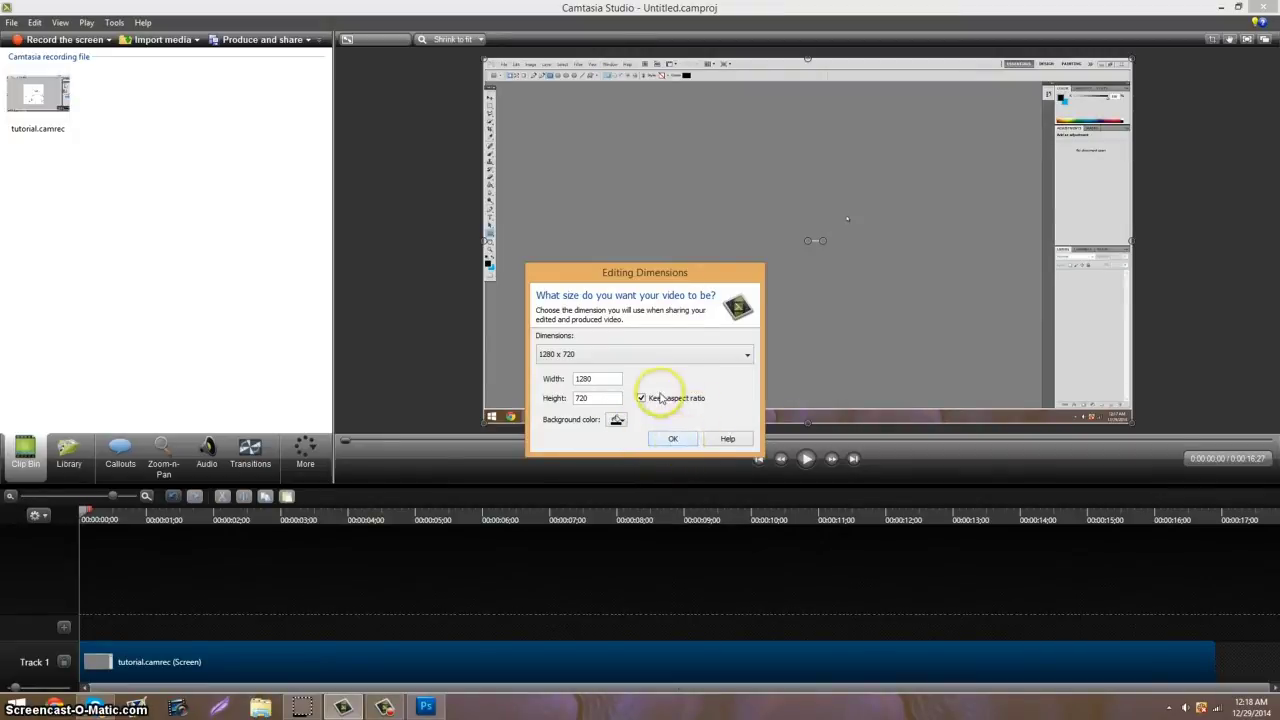
pyautogui.click(664, 437)
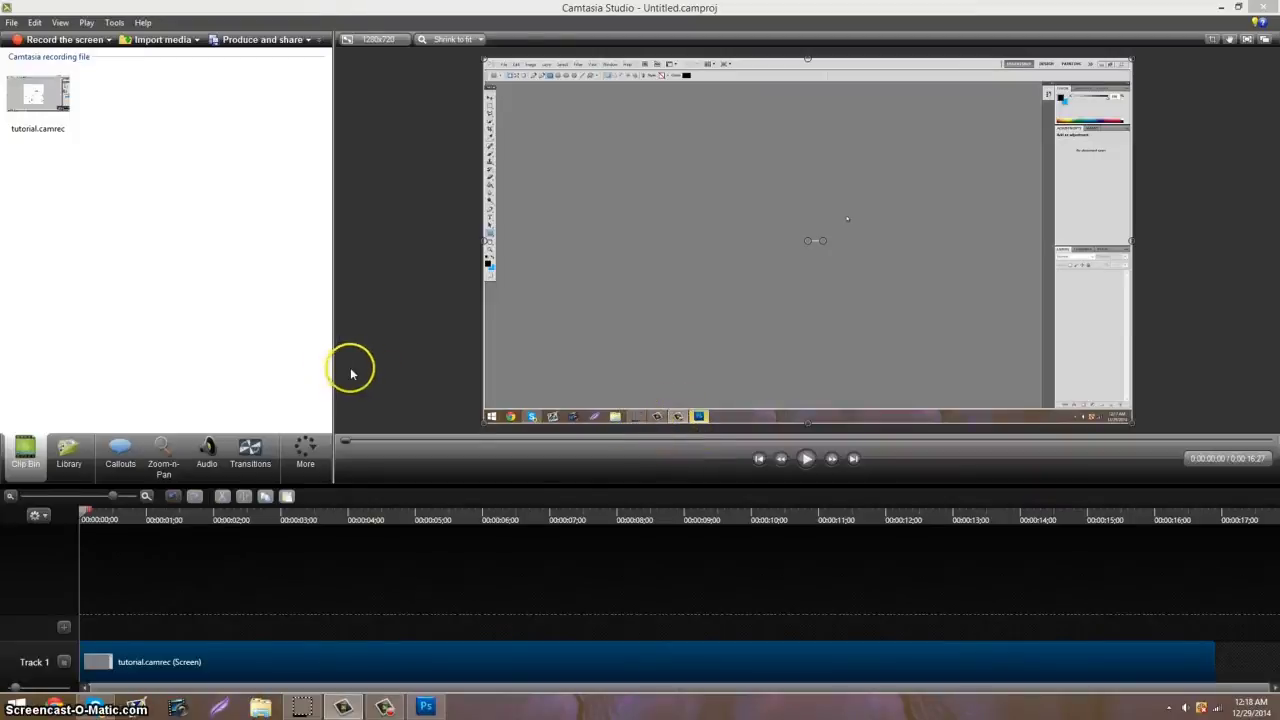
pyautogui.scroll(-3, 351, 376)
pyautogui.scroll(2, 532, 408)
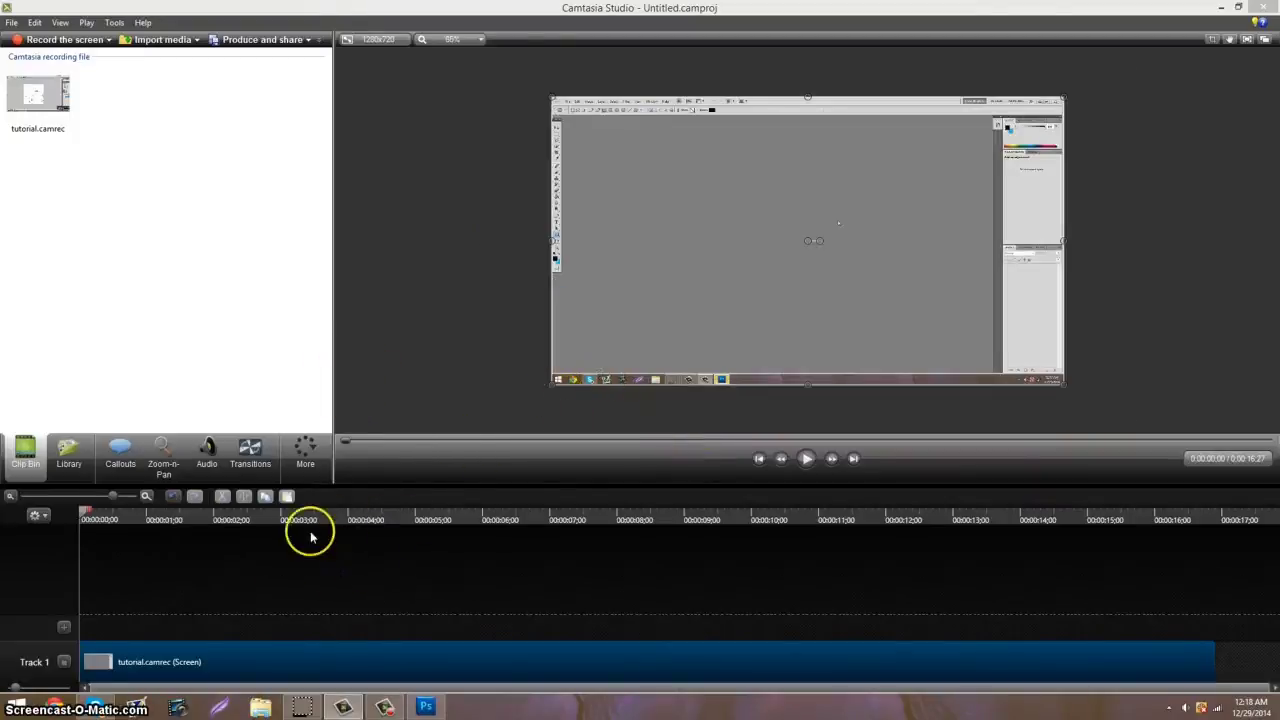
pyautogui.click(277, 641)
pyautogui.rightClick(277, 644)
pyautogui.click(231, 623)
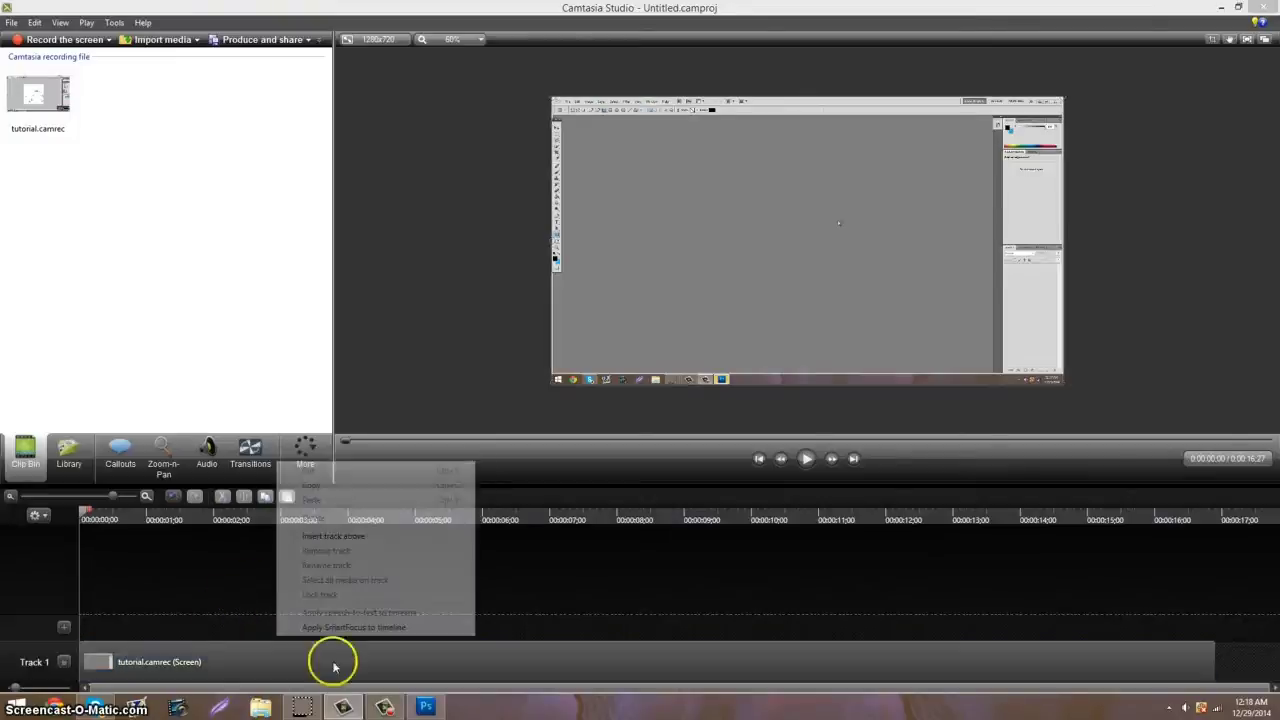
# Step: Produce the video as esfdai with the MP4 only (up to 720p) preset and minimise its playback window
pyautogui.click(248, 41)
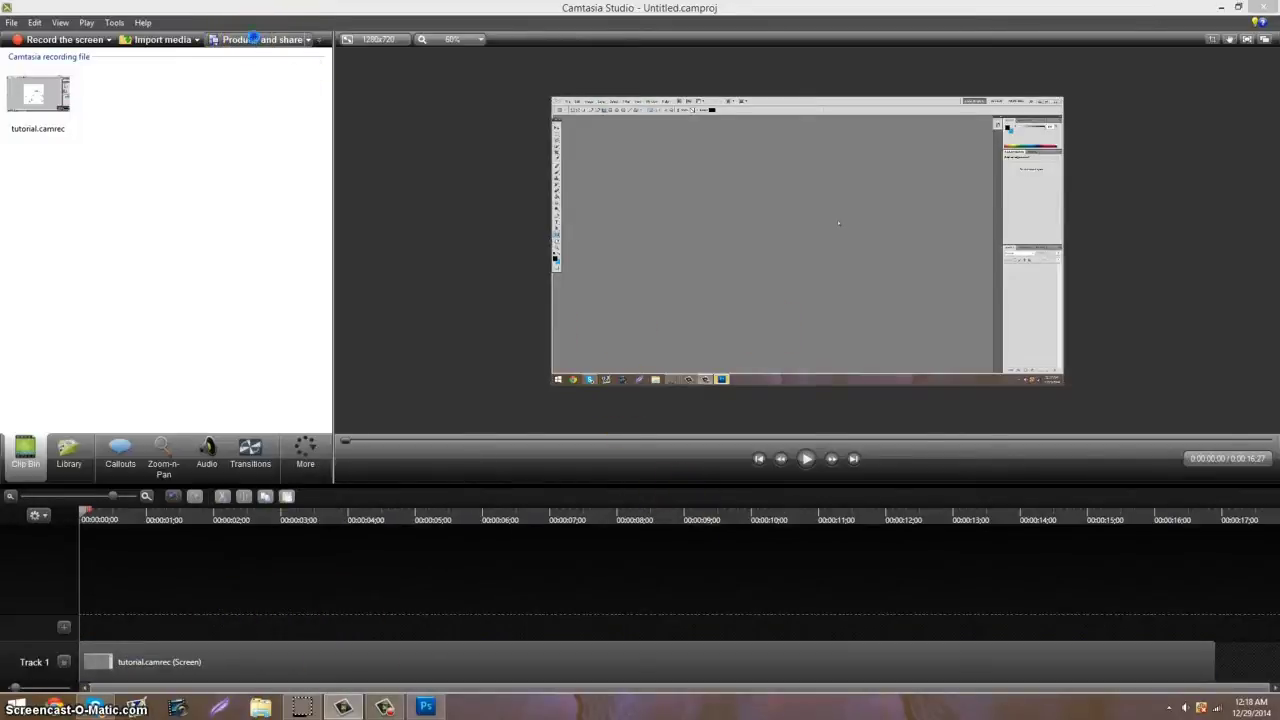
pyautogui.click(680, 234)
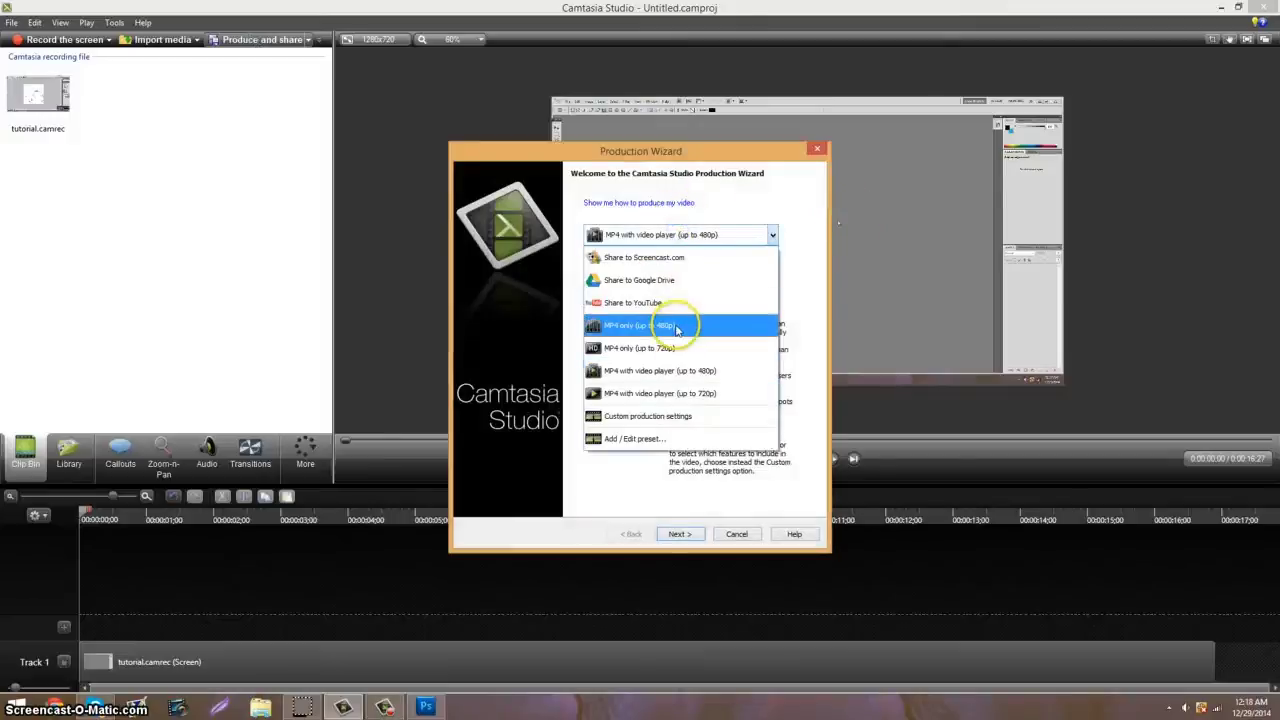
pyautogui.click(672, 348)
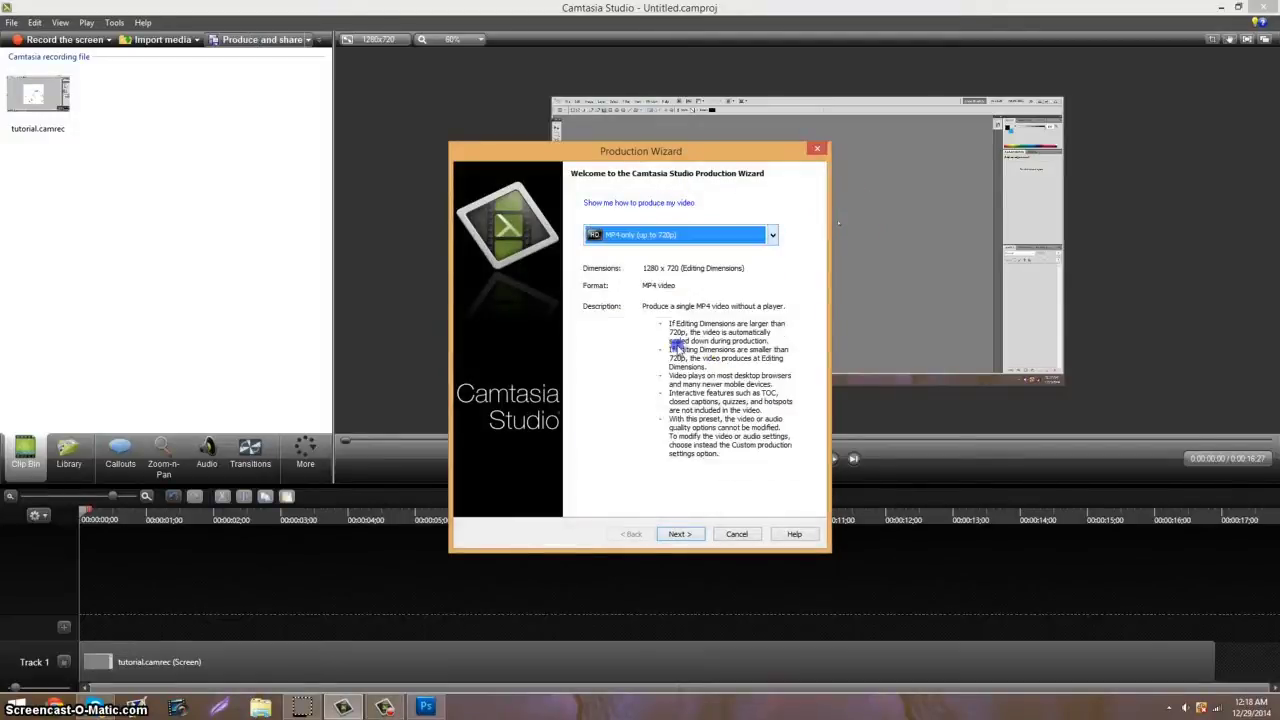
pyautogui.click(692, 537)
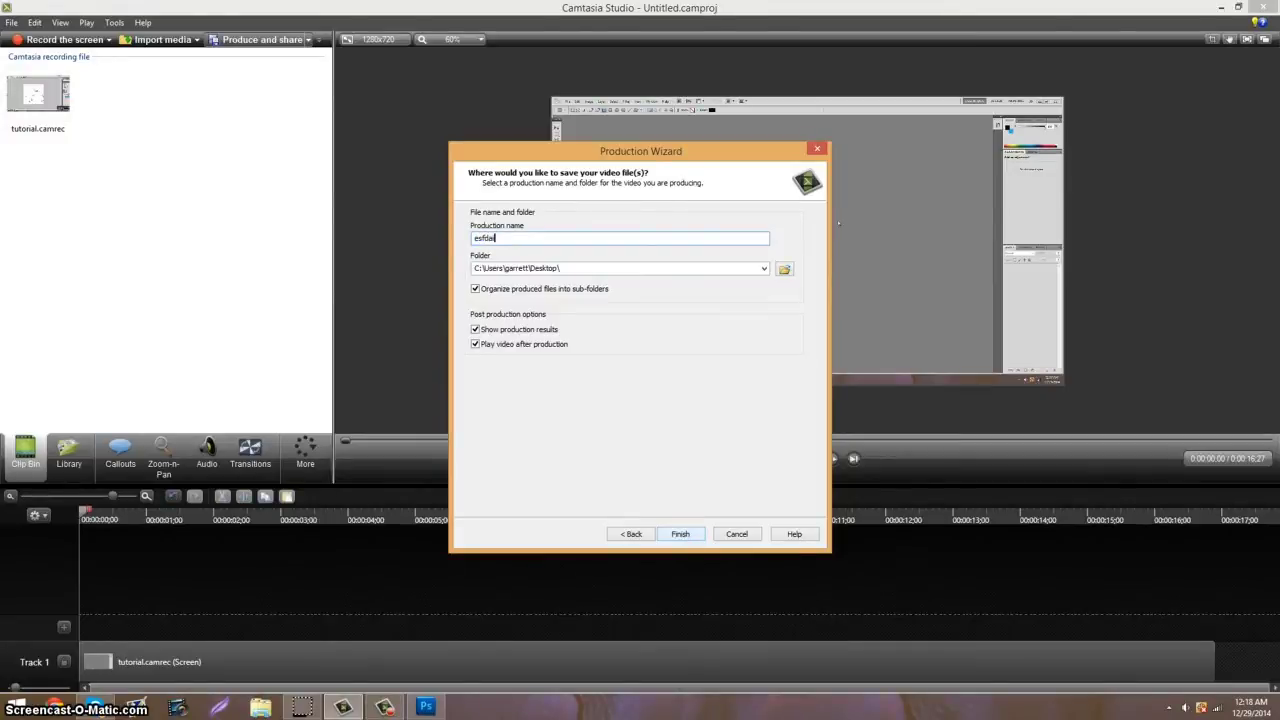
pyautogui.press('Return')
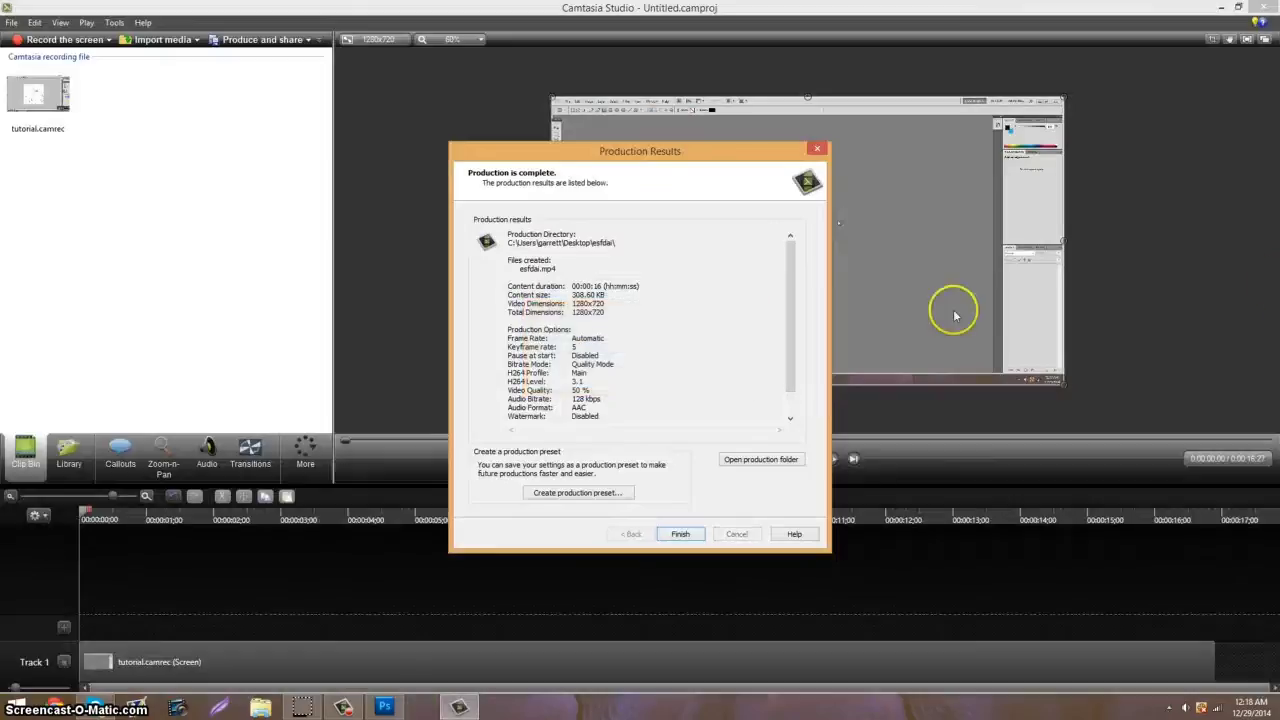
pyautogui.click(678, 534)
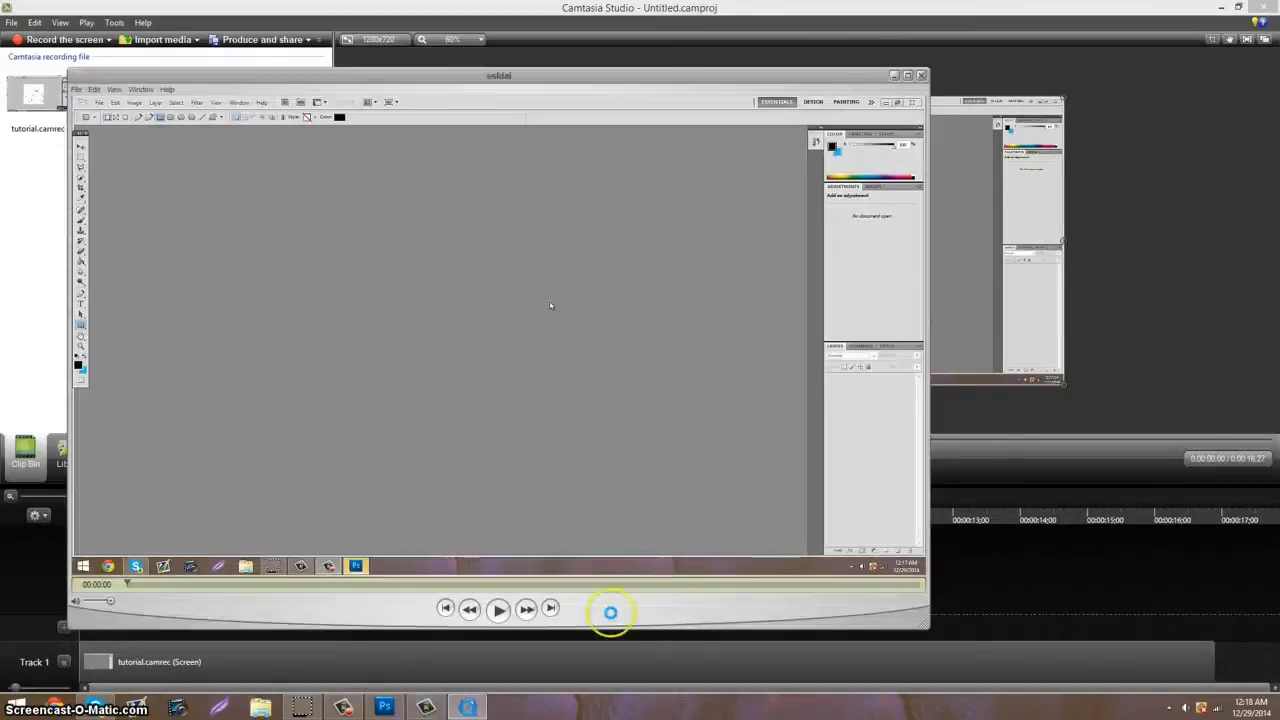
pyautogui.click(893, 76)
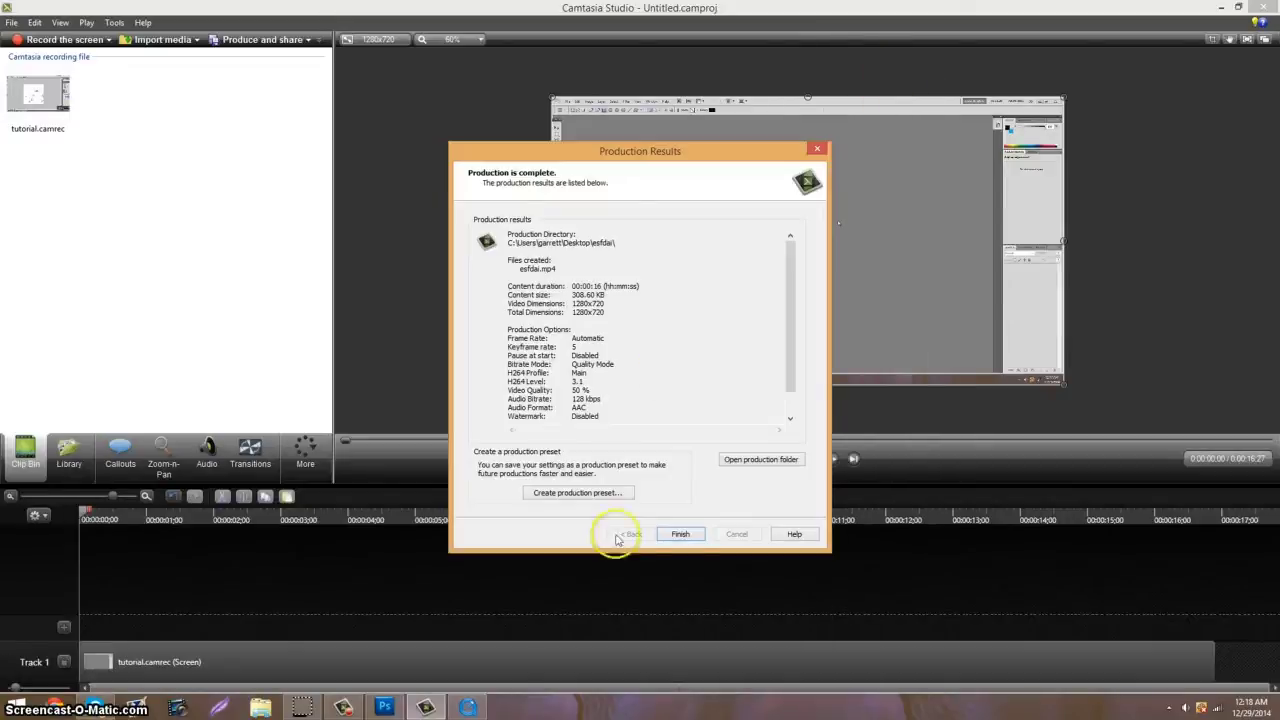
# Step: Finish the production results, close Camtasia Studio without saving the project, and minimise Photoshop to reach the desktop
pyautogui.click(694, 534)
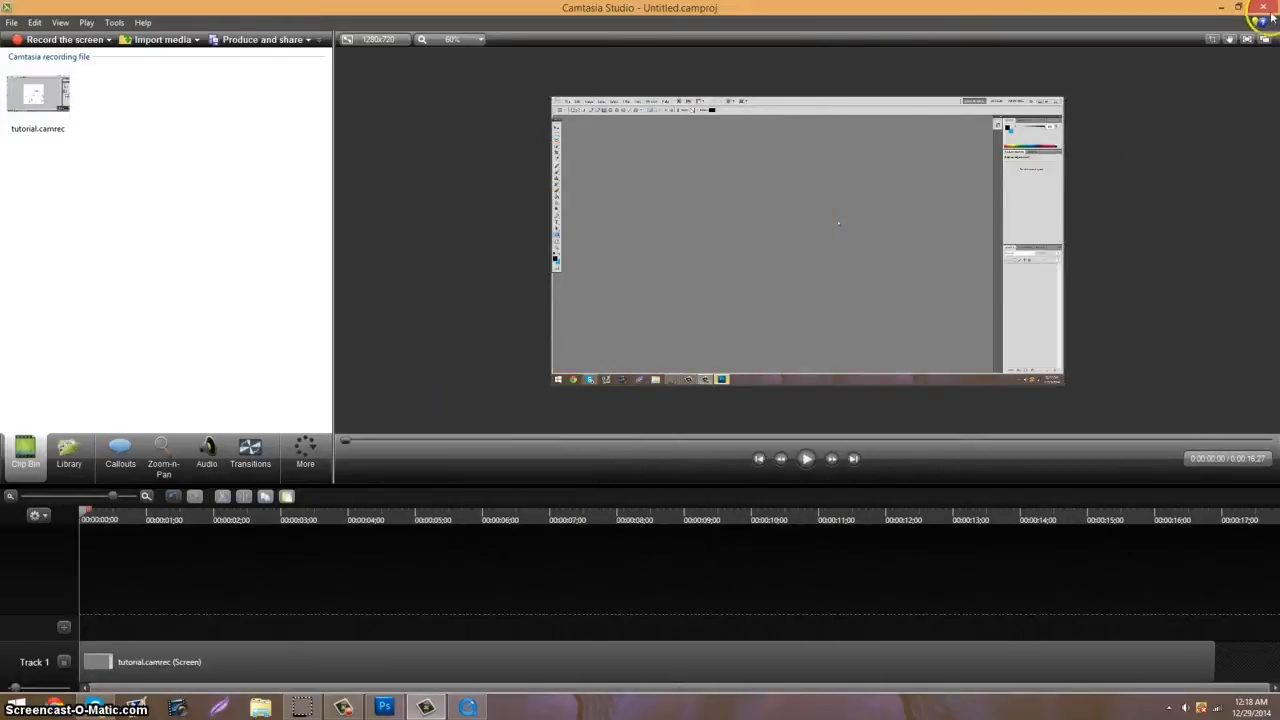
pyautogui.click(1263, 8)
pyautogui.click(646, 380)
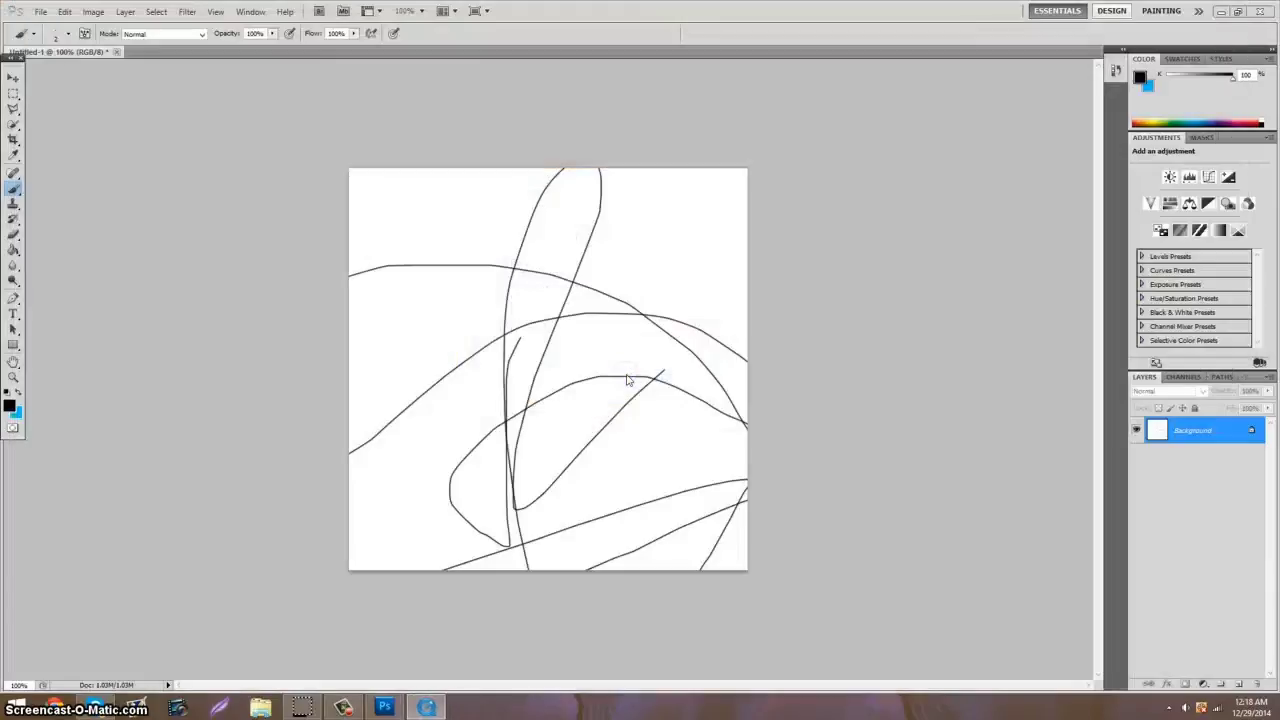
pyautogui.click(1219, 11)
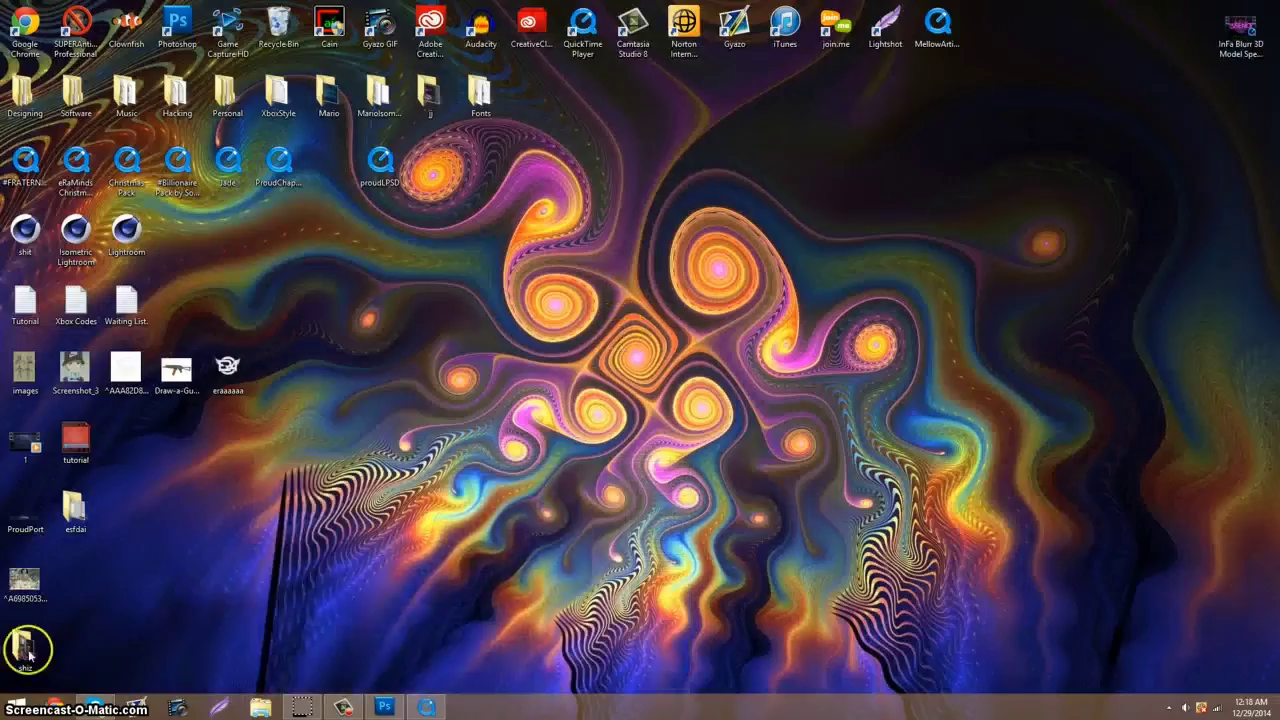
# Step: Check the produced video inside the esfdai folder on the desktop, close its window and put the folder back in place
pyautogui.moveTo(73, 512); pyautogui.dragTo(465, 452)
pyautogui.doubleClick(463, 452)
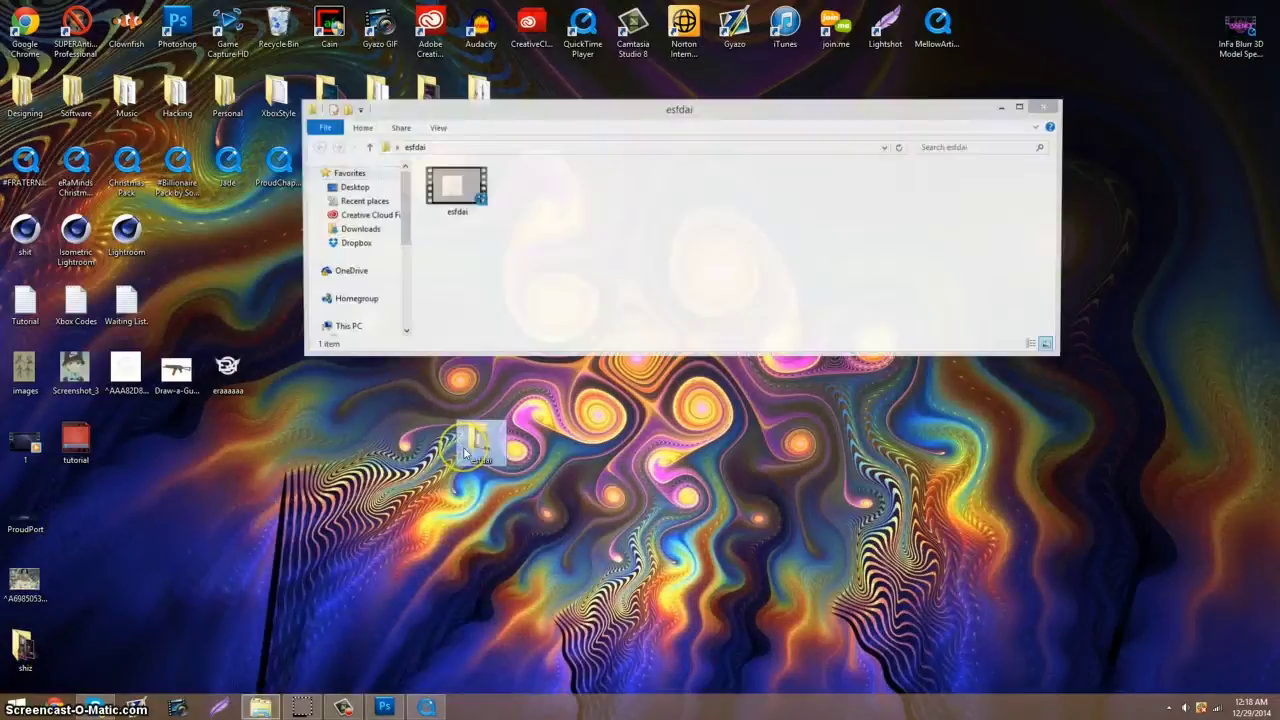
pyautogui.click(458, 195)
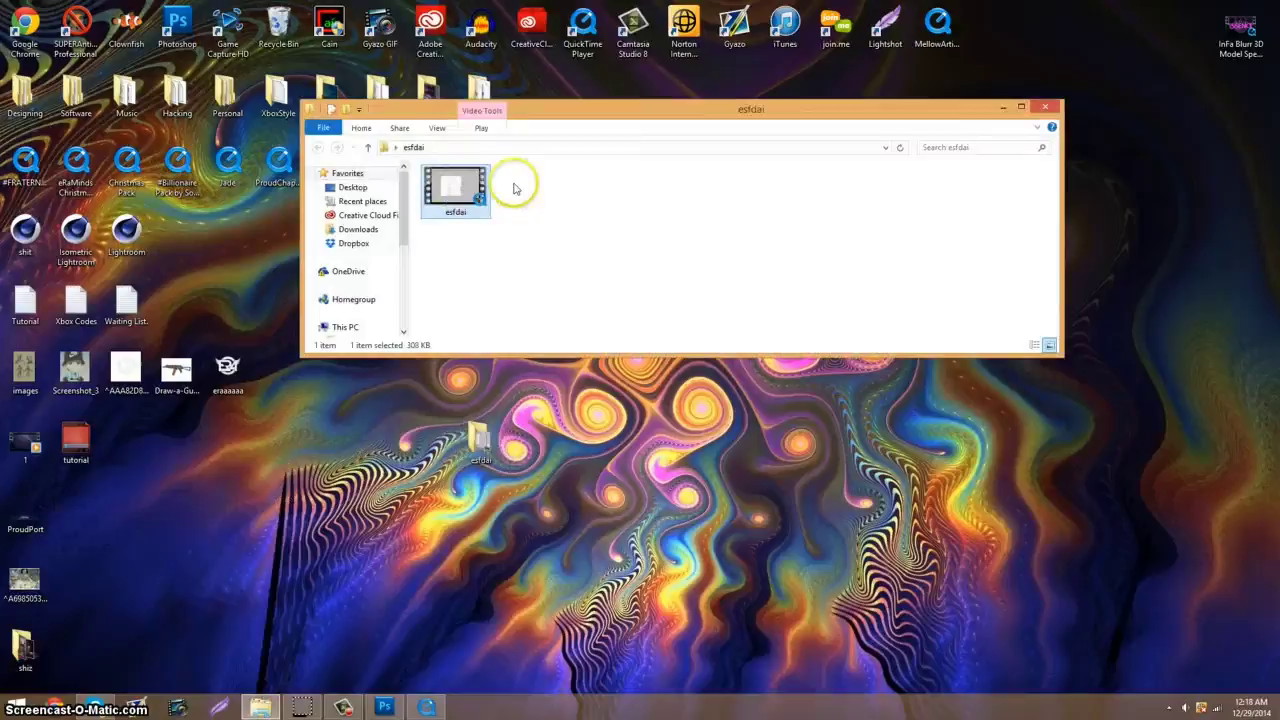
pyautogui.click(1046, 107)
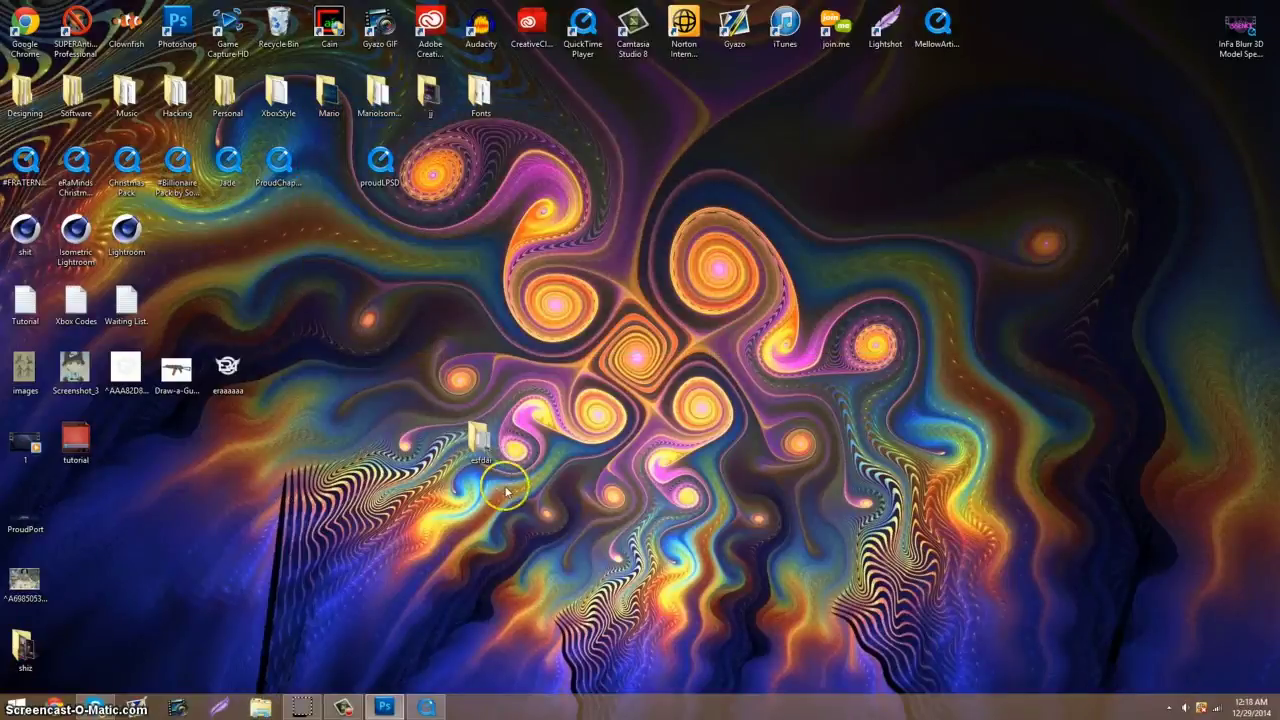
pyautogui.moveTo(480, 442); pyautogui.dragTo(78, 510)
pyautogui.click(284, 466)
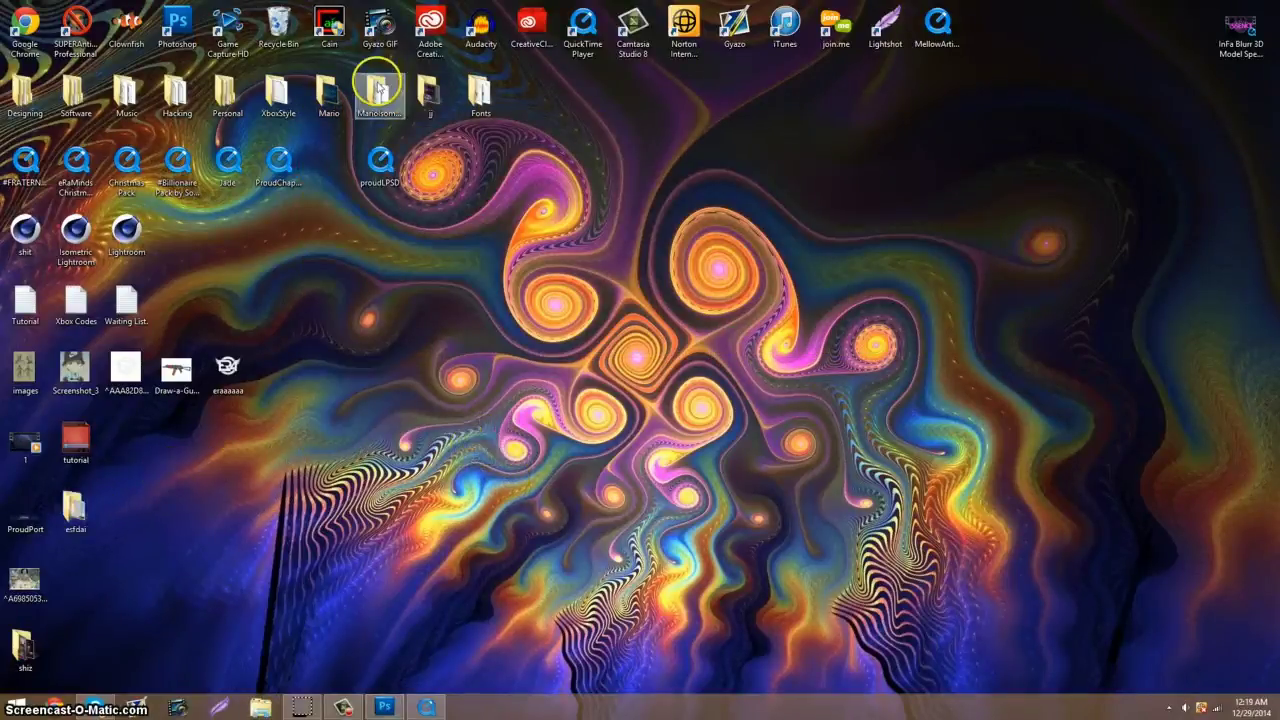
# Step: Run AdobeAfterEffectsPortable as administrator from the Adobe After Effects CS6 folder inside the desktop's Software folder, and close the folder window
pyautogui.doubleClick(74, 97)
pyautogui.doubleClick(75, 95)
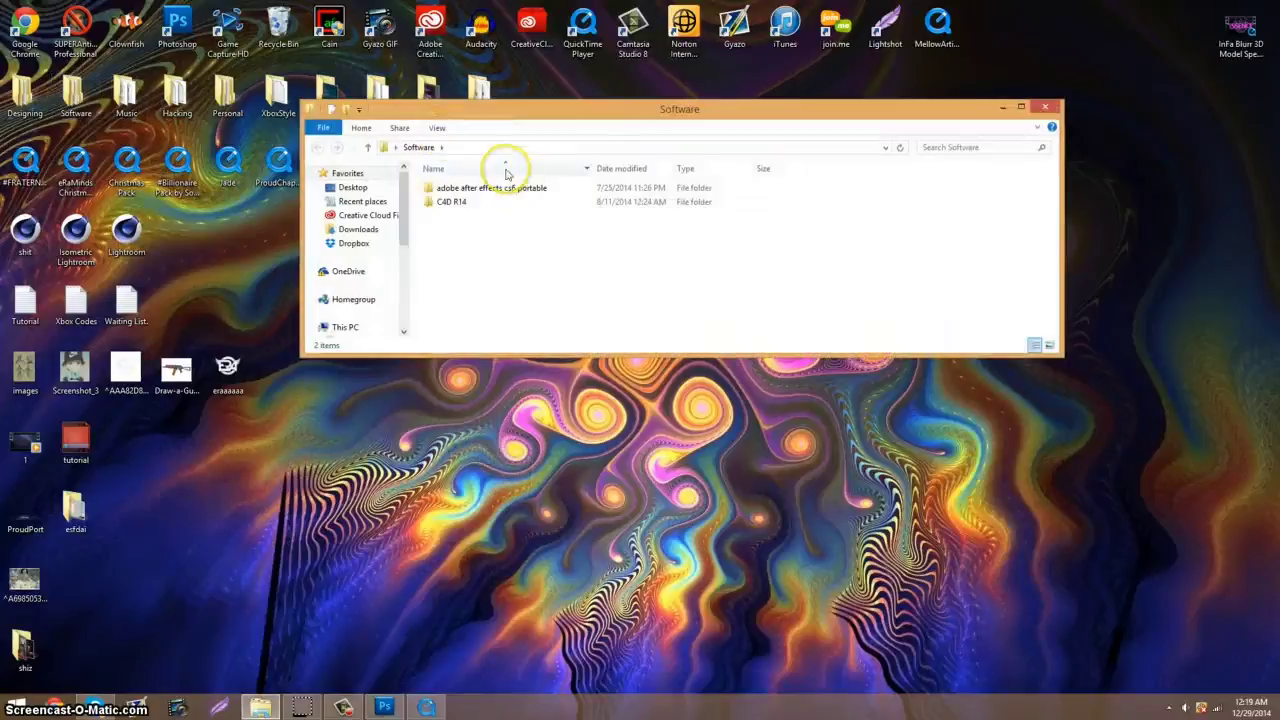
pyautogui.doubleClick(503, 179)
pyautogui.doubleClick(494, 191)
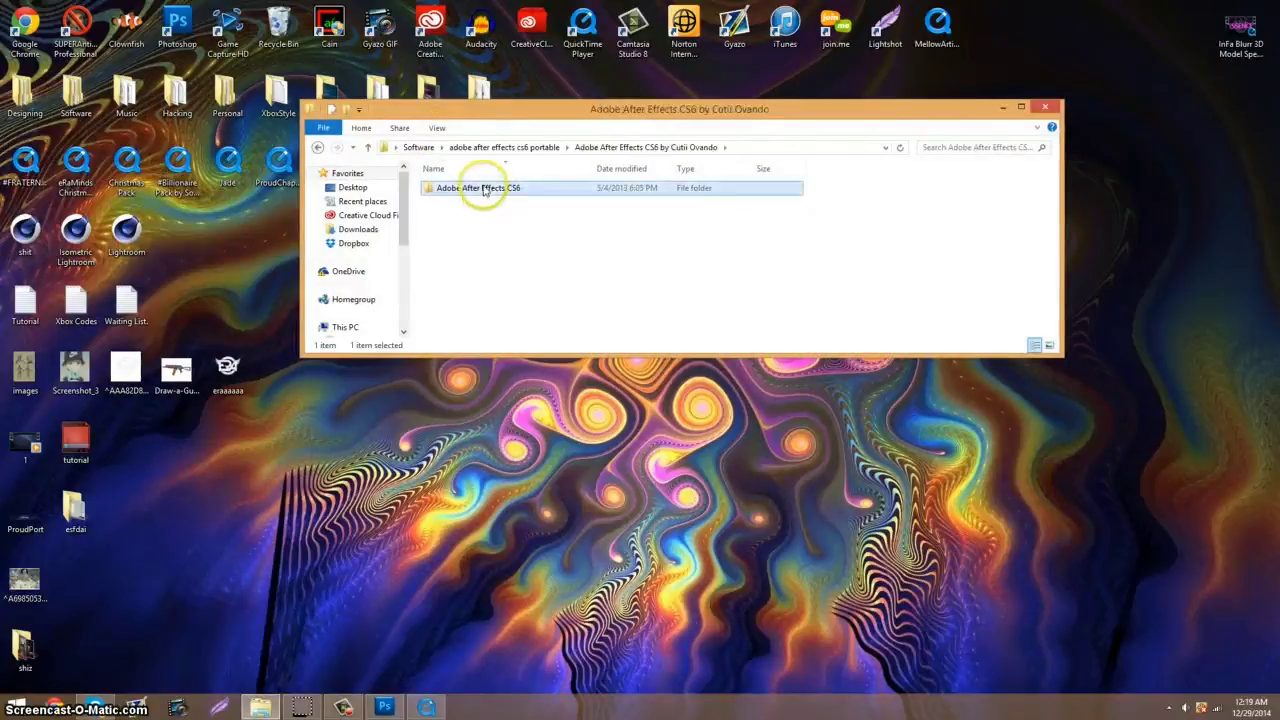
pyautogui.doubleClick(470, 188)
pyautogui.click(455, 216)
pyautogui.rightClick(459, 218)
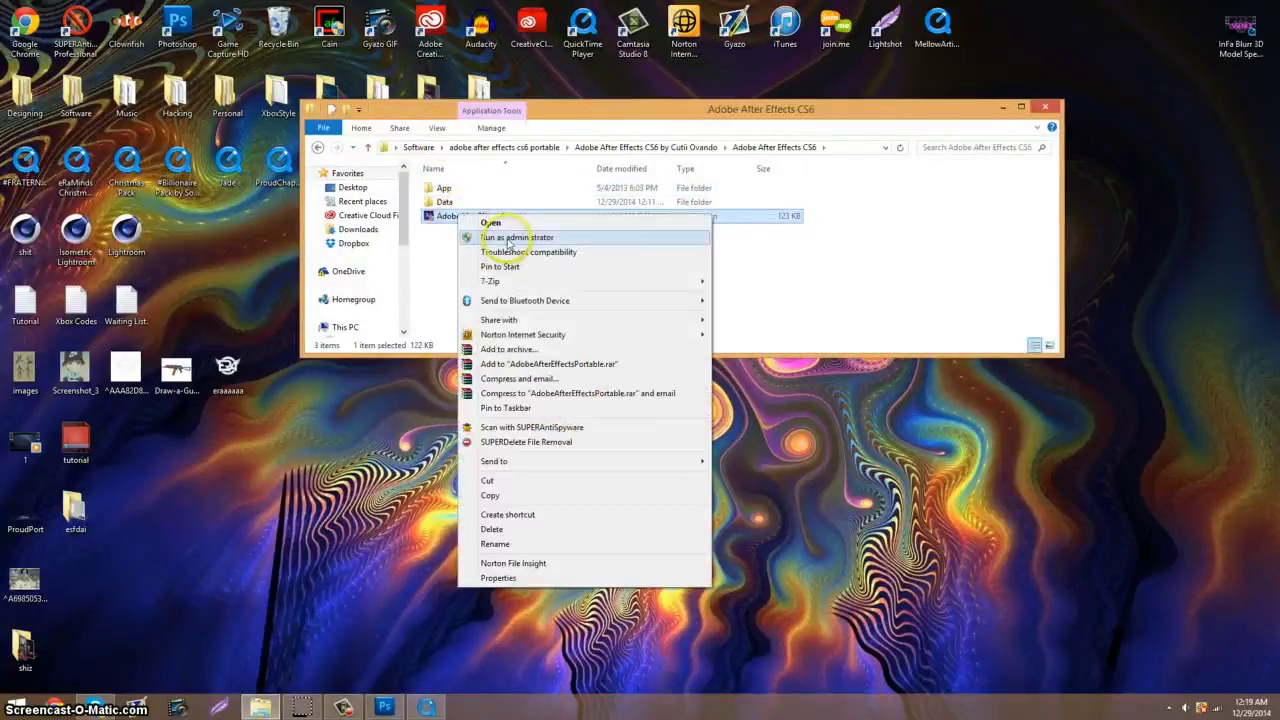
pyautogui.click(506, 237)
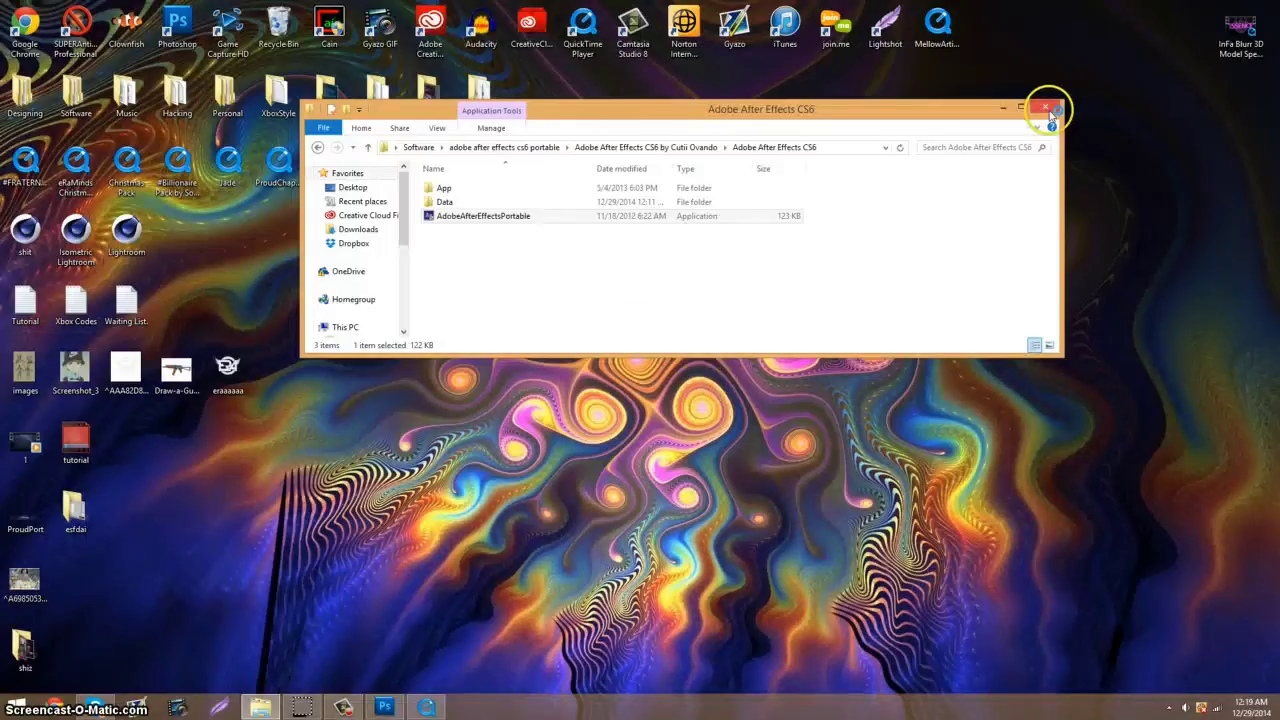
pyautogui.click(1045, 106)
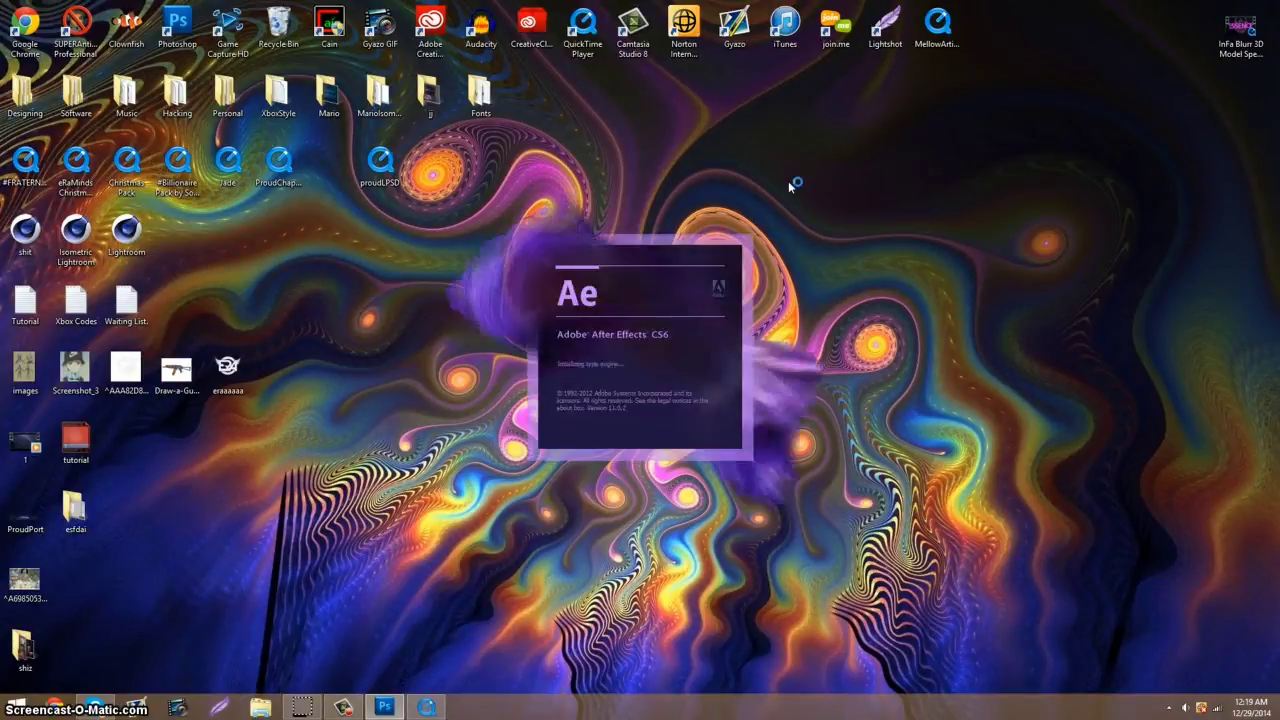
# Step: Wait for After Effects to load and maximise its window
pyautogui.click(484, 381)
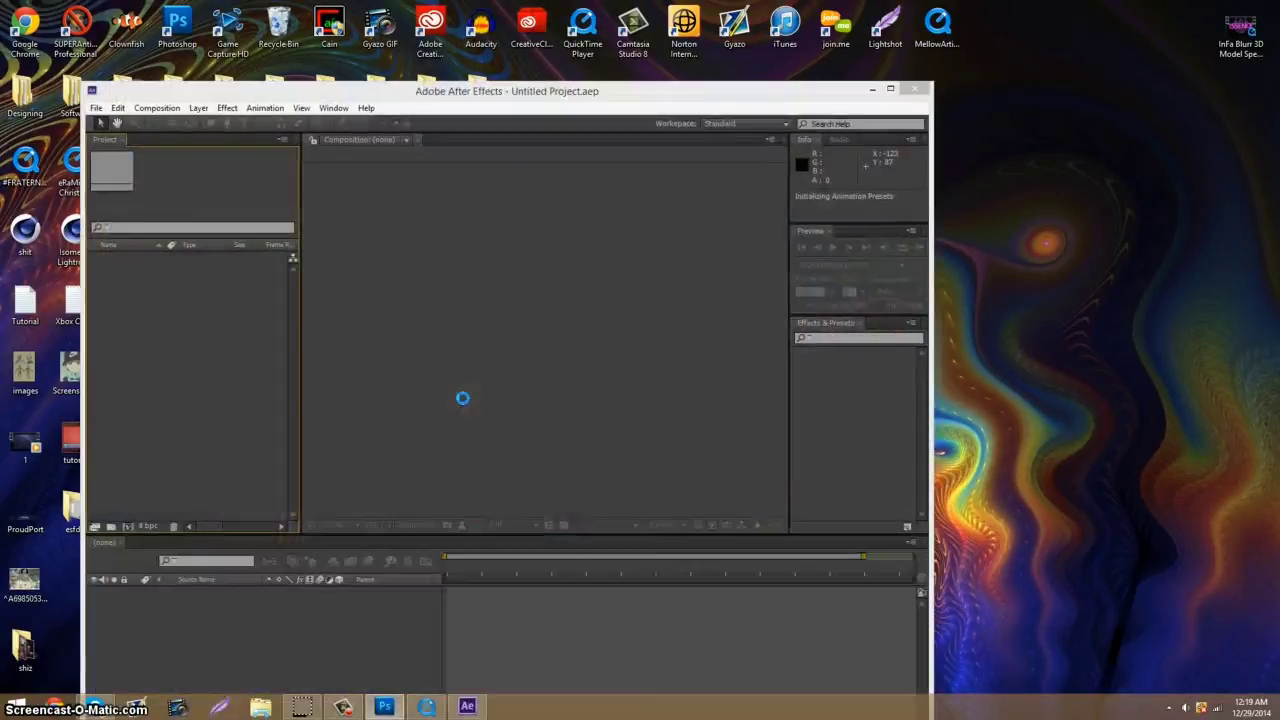
pyautogui.click(440, 76)
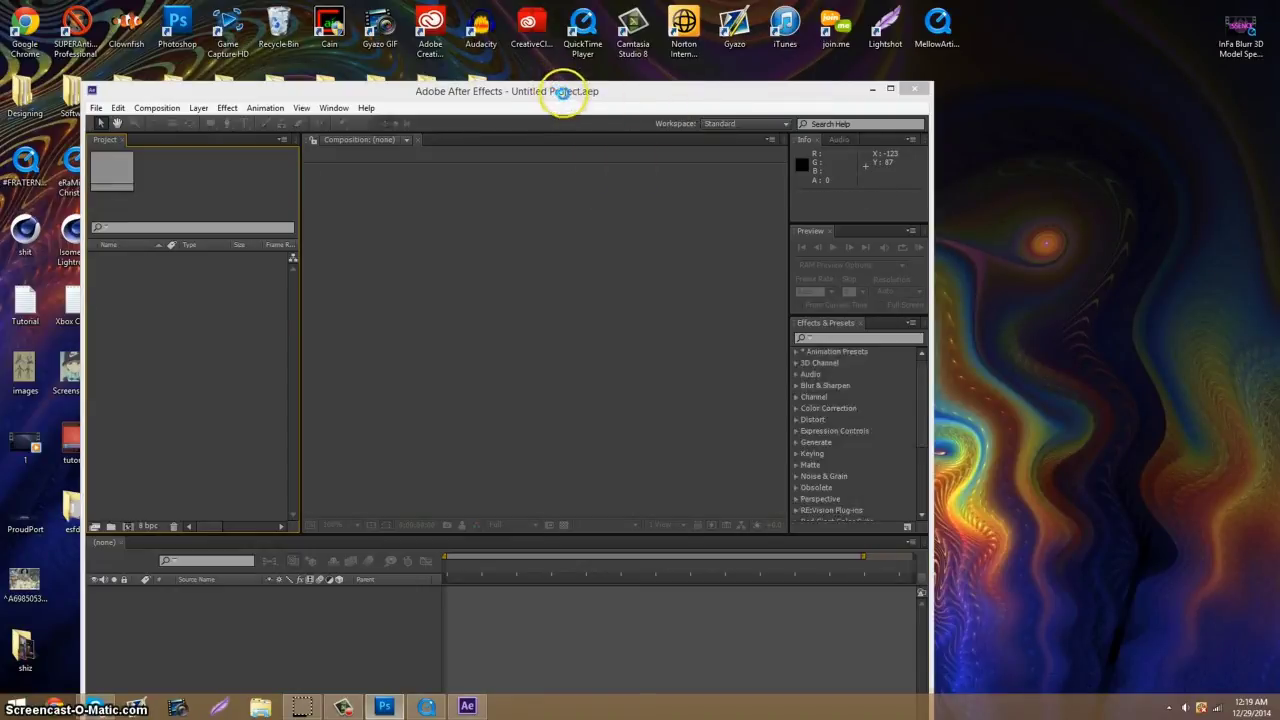
pyautogui.doubleClick(563, 91)
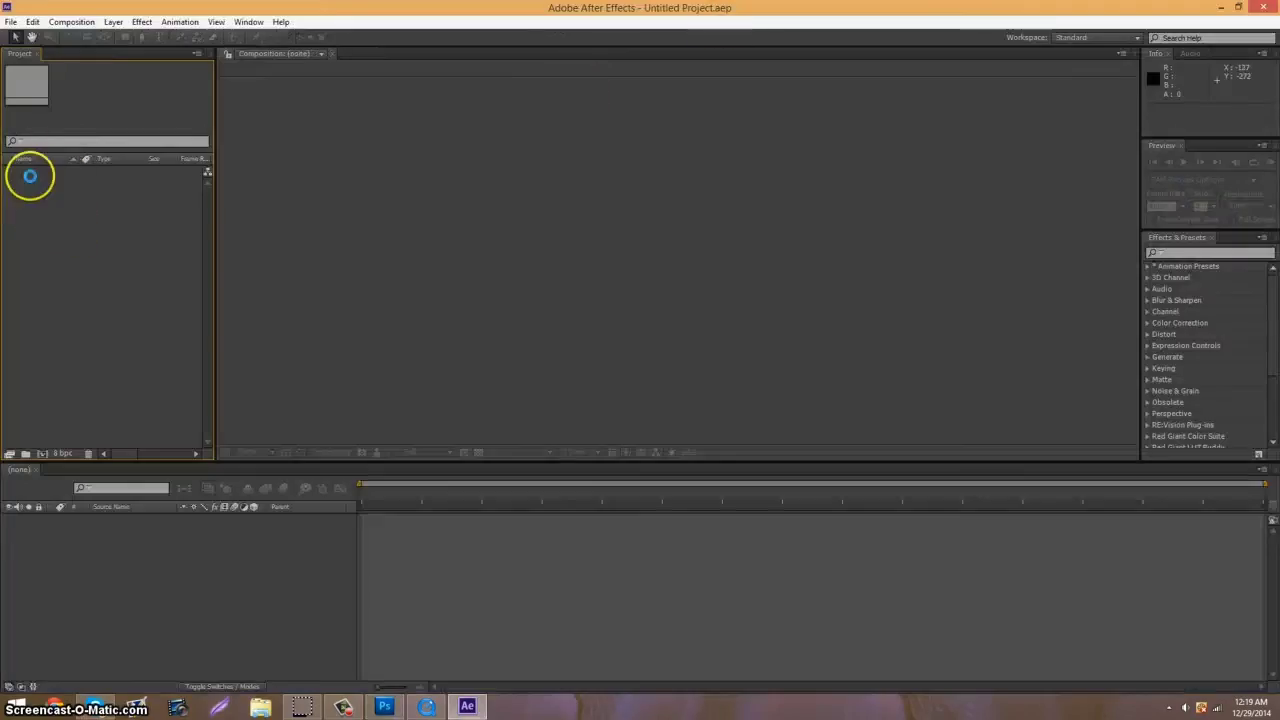
# Step: Import the esfdai video from the desktop's esfdai folder and place it in the timeline as a new composition
pyautogui.doubleClick(46, 217)
pyautogui.scroll(-4, 182, 129)
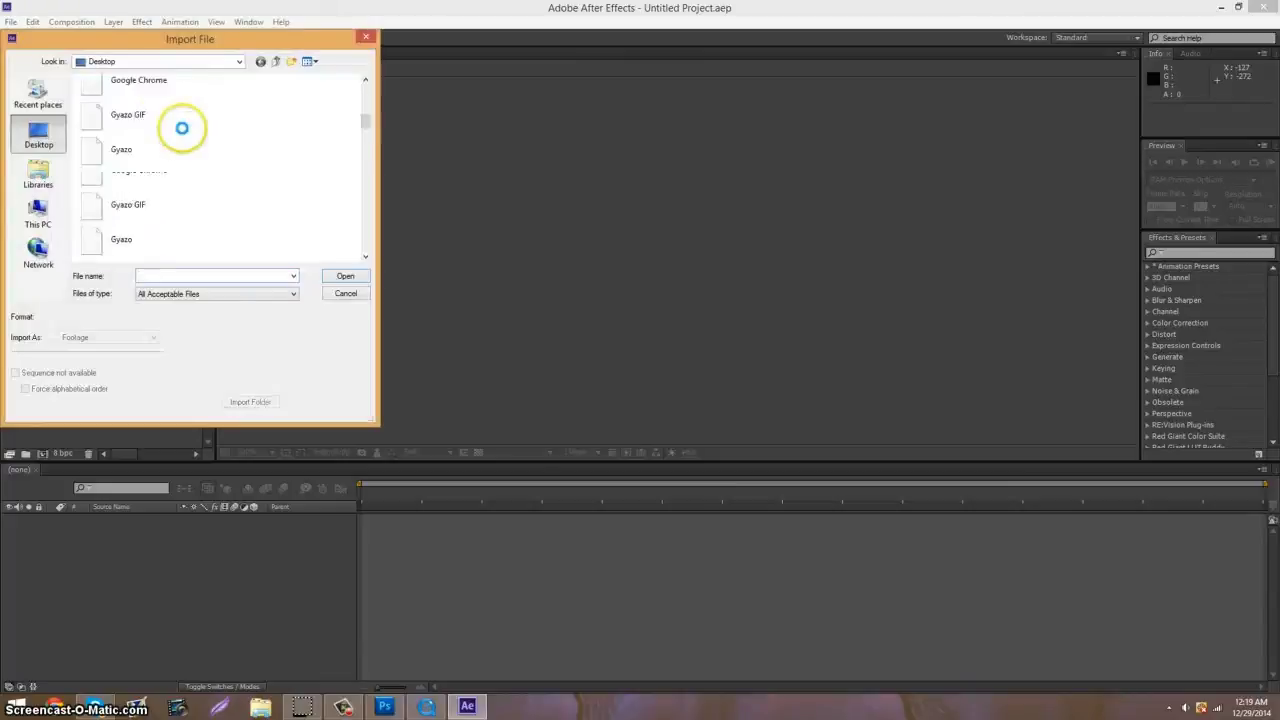
pyautogui.scroll(3, 182, 129)
pyautogui.scroll(-2, 180, 130)
pyautogui.scroll(-5, 179, 130)
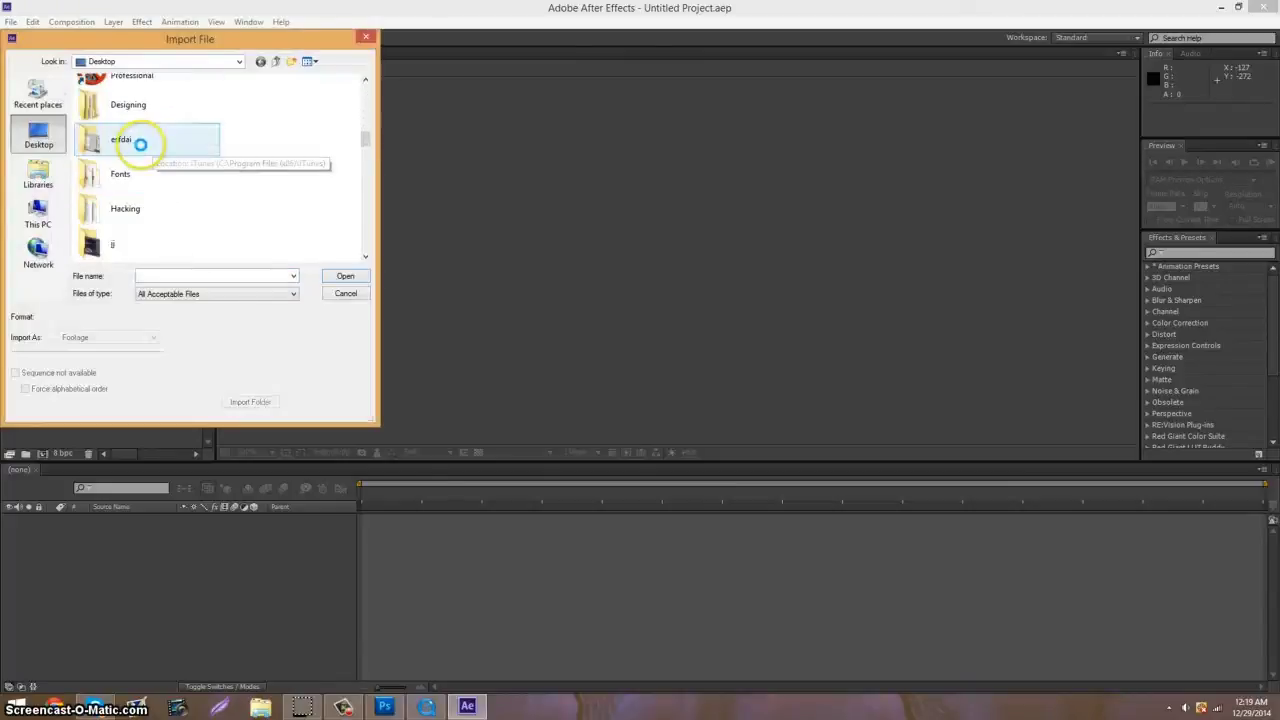
pyautogui.doubleClick(156, 136)
pyautogui.click(112, 122)
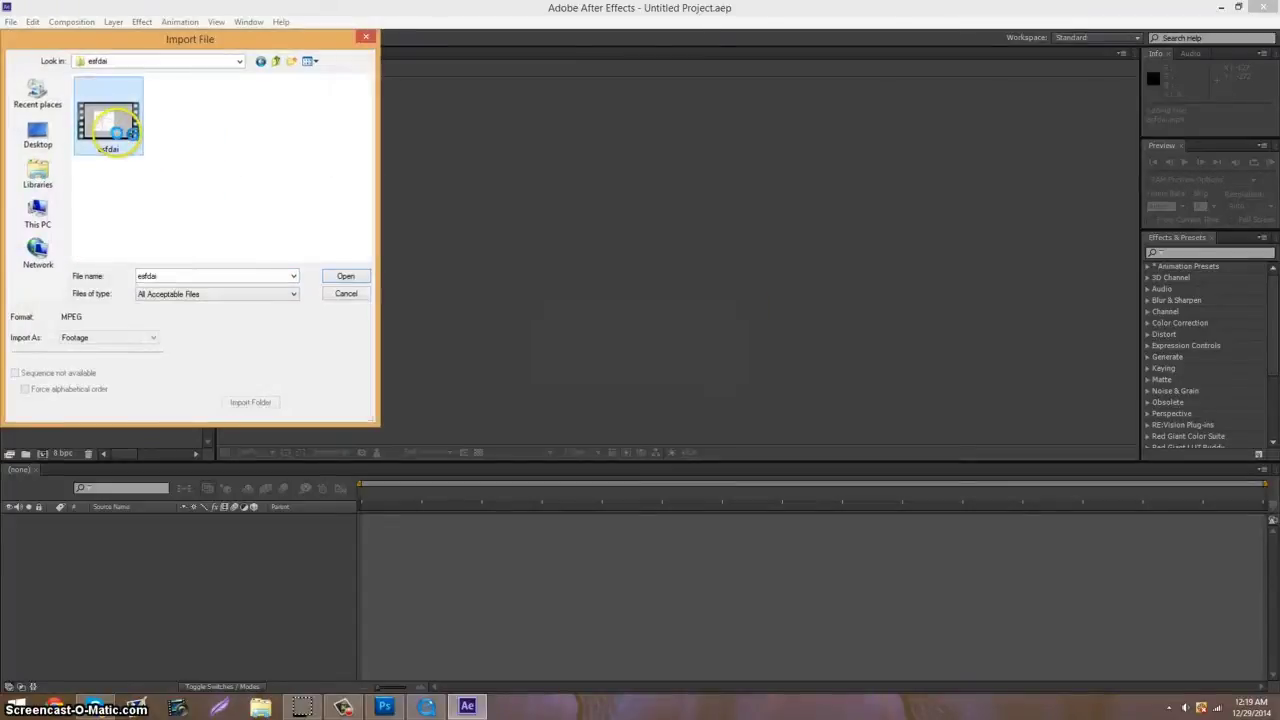
pyautogui.doubleClick(125, 113)
pyautogui.moveTo(77, 174); pyautogui.dragTo(112, 547)
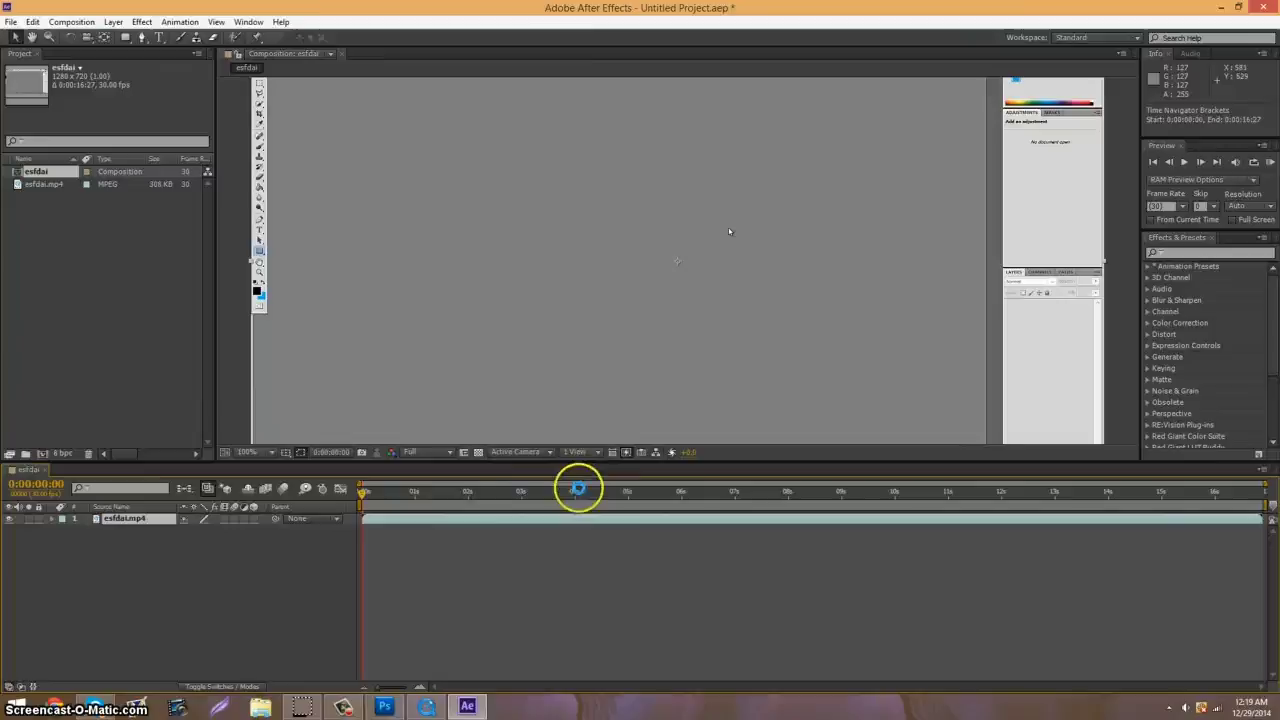
# Step: Speed up the esfdai.mp4 layer with Time Stretch, lowering the stretch factor until the new duration is 0:00:03:17
pyautogui.moveTo(439, 484); pyautogui.dragTo(408, 466)
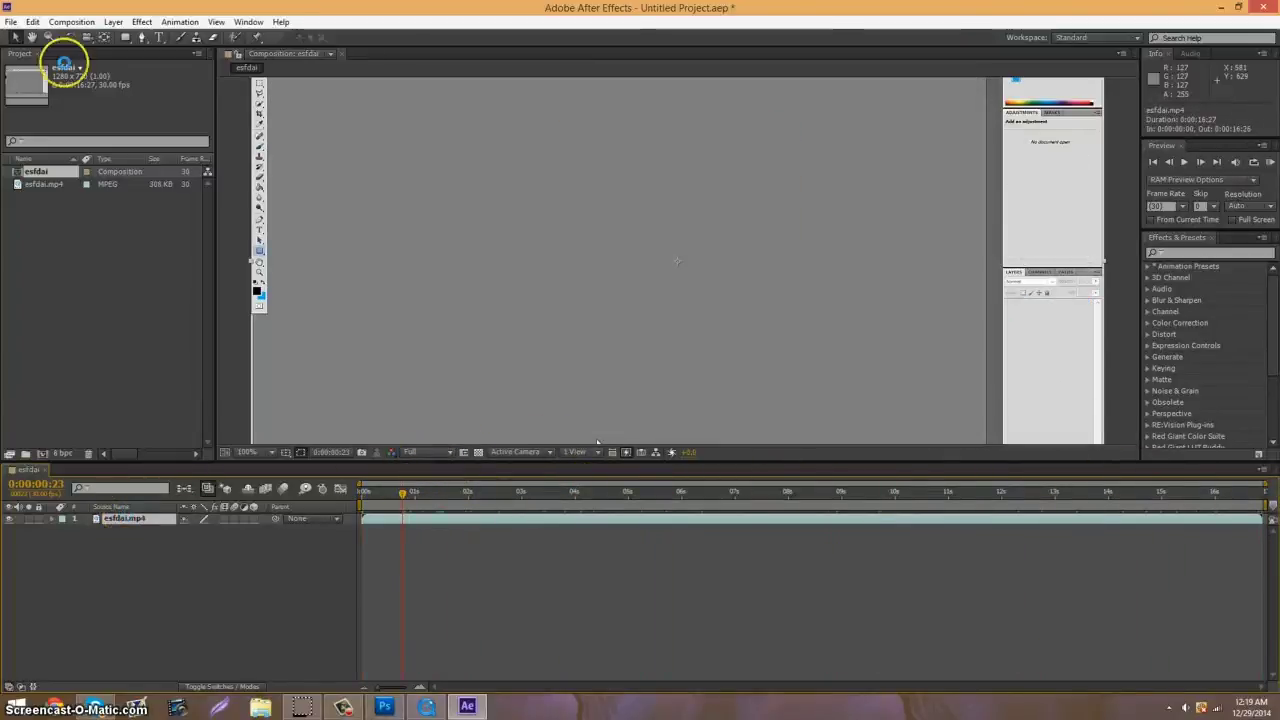
pyautogui.click(112, 17)
pyautogui.moveTo(166, 178)
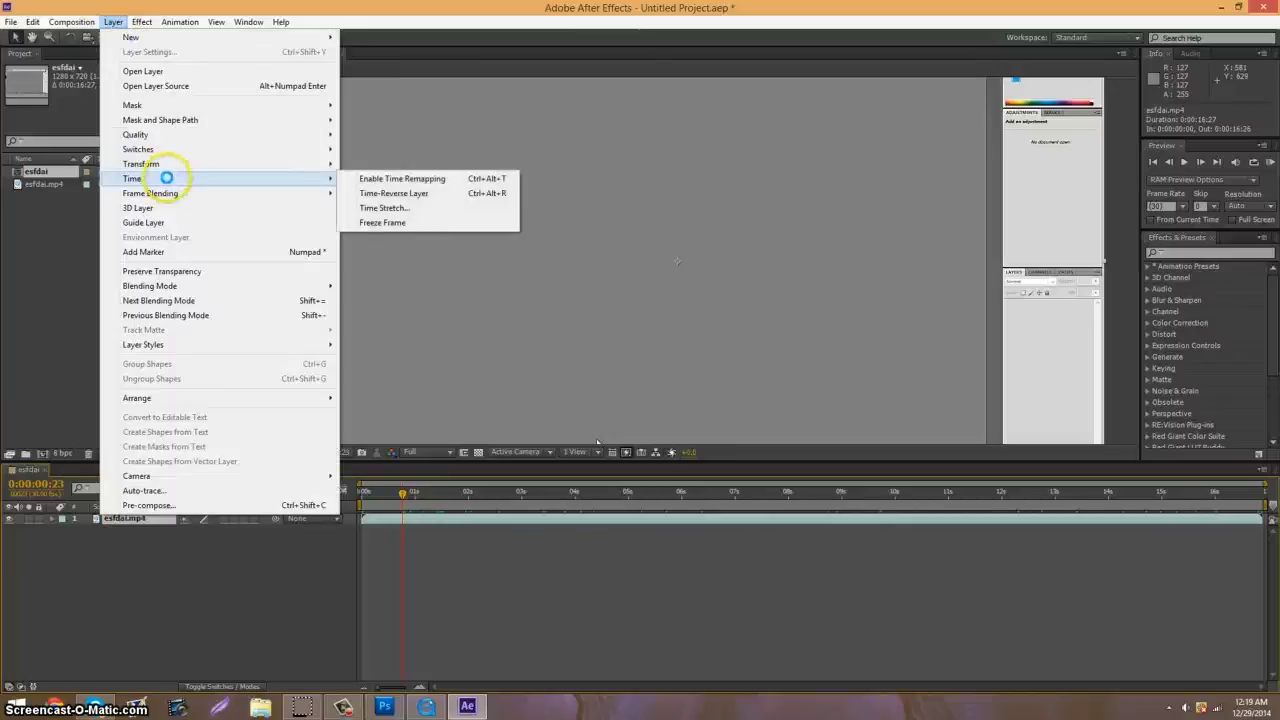
pyautogui.click(398, 207)
pyautogui.click(611, 305)
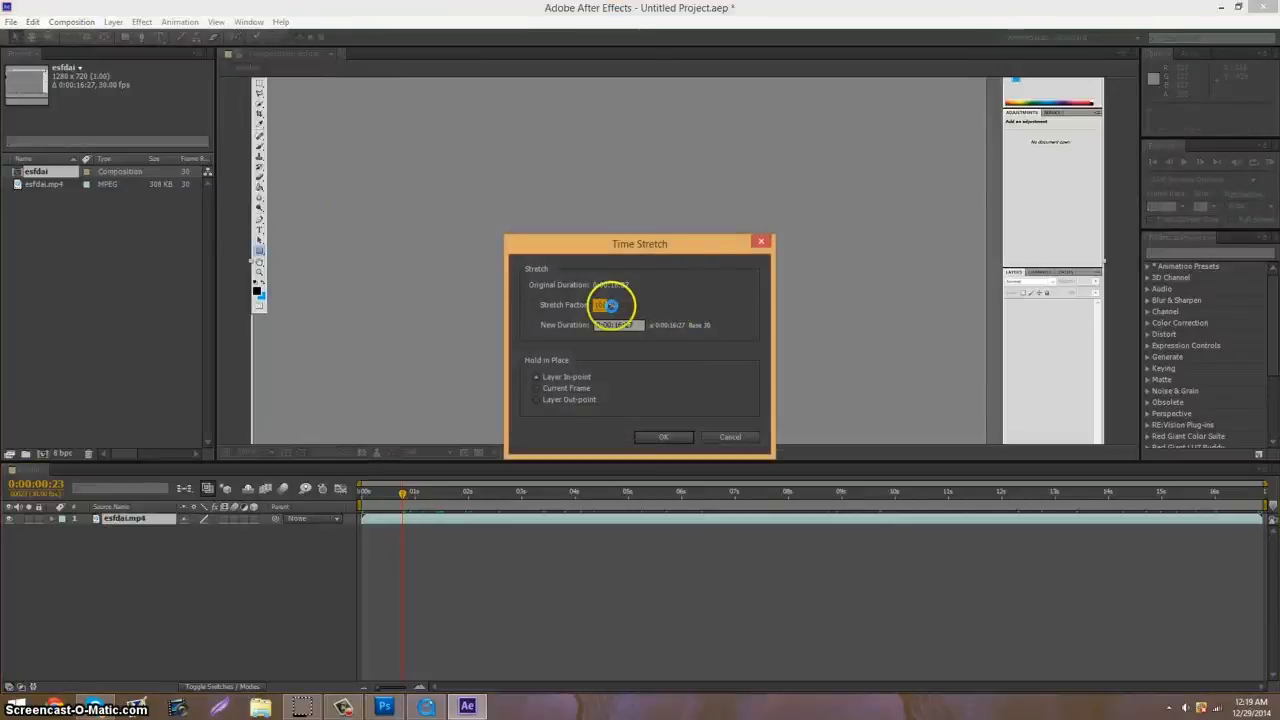
pyautogui.write('90')
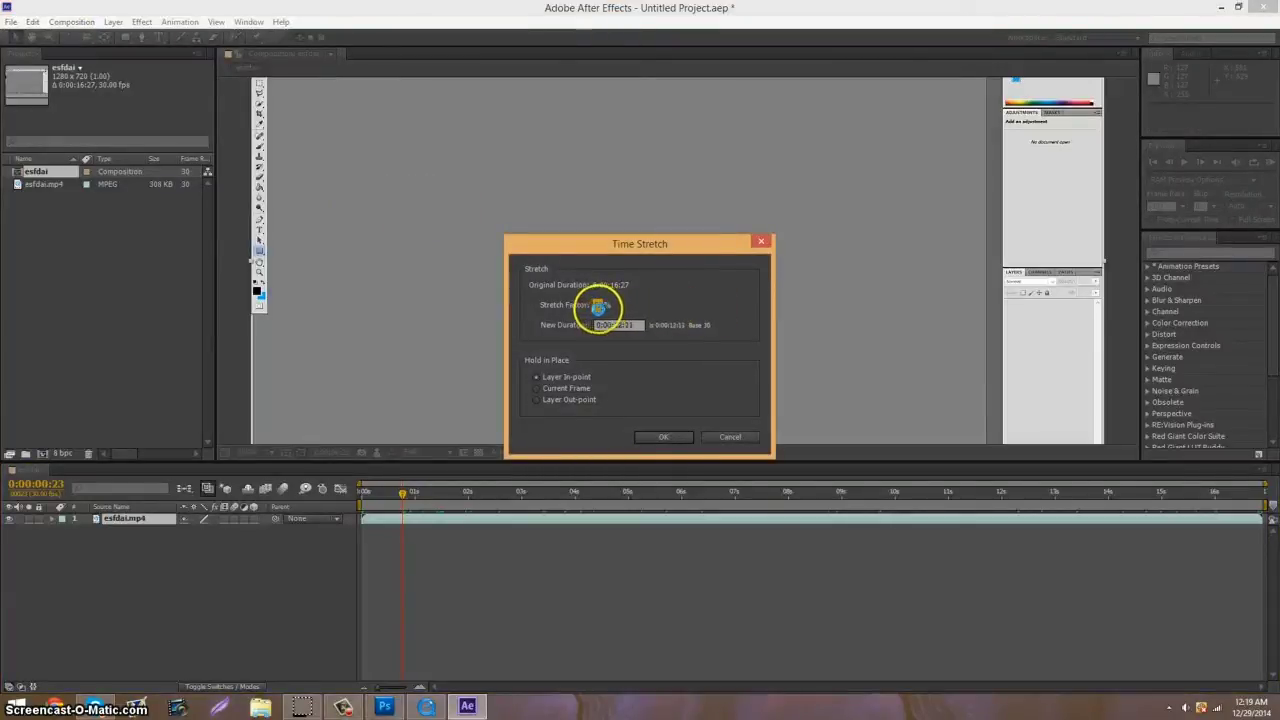
pyautogui.moveTo(598, 308); pyautogui.dragTo(563, 308)
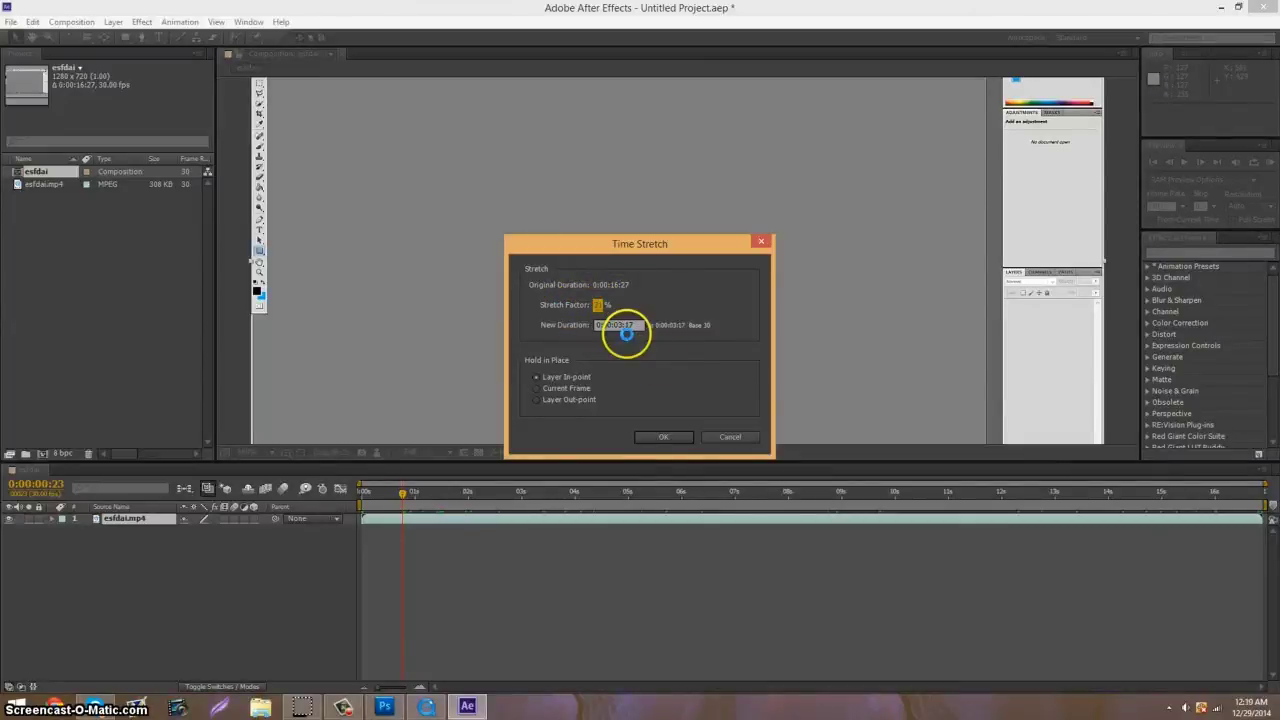
pyautogui.click(664, 436)
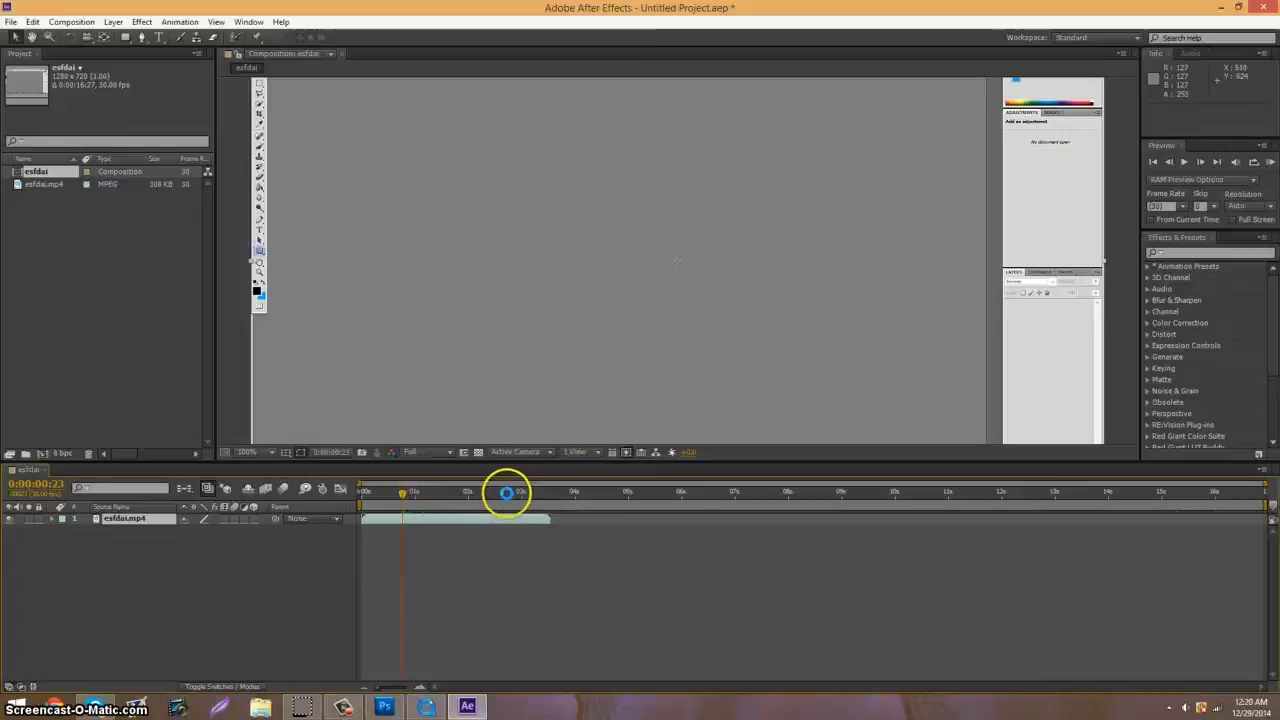
# Step: Scrub through the time-stretched clip to review the sped-up drawing, and return to the desktop
pyautogui.moveTo(506, 492)
pyautogui.mouseDown()
pyautogui.moveTo(403, 503)
pyautogui.moveTo(540, 505)
pyautogui.moveTo(363, 514)
pyautogui.moveTo(548, 517)
pyautogui.mouseUp()
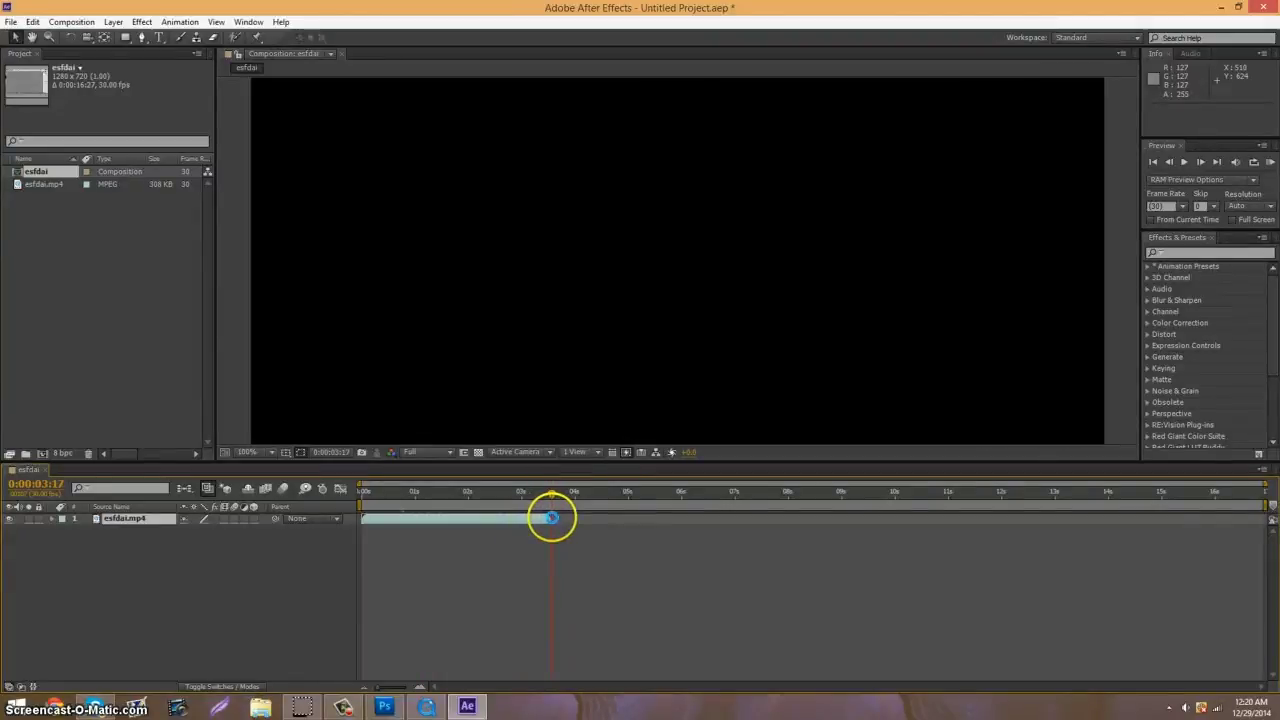
pyautogui.click(420, 503)
pyautogui.moveTo(420, 503)
pyautogui.mouseDown()
pyautogui.moveTo(366, 503)
pyautogui.moveTo(527, 500)
pyautogui.moveTo(463, 507)
pyautogui.mouseUp()
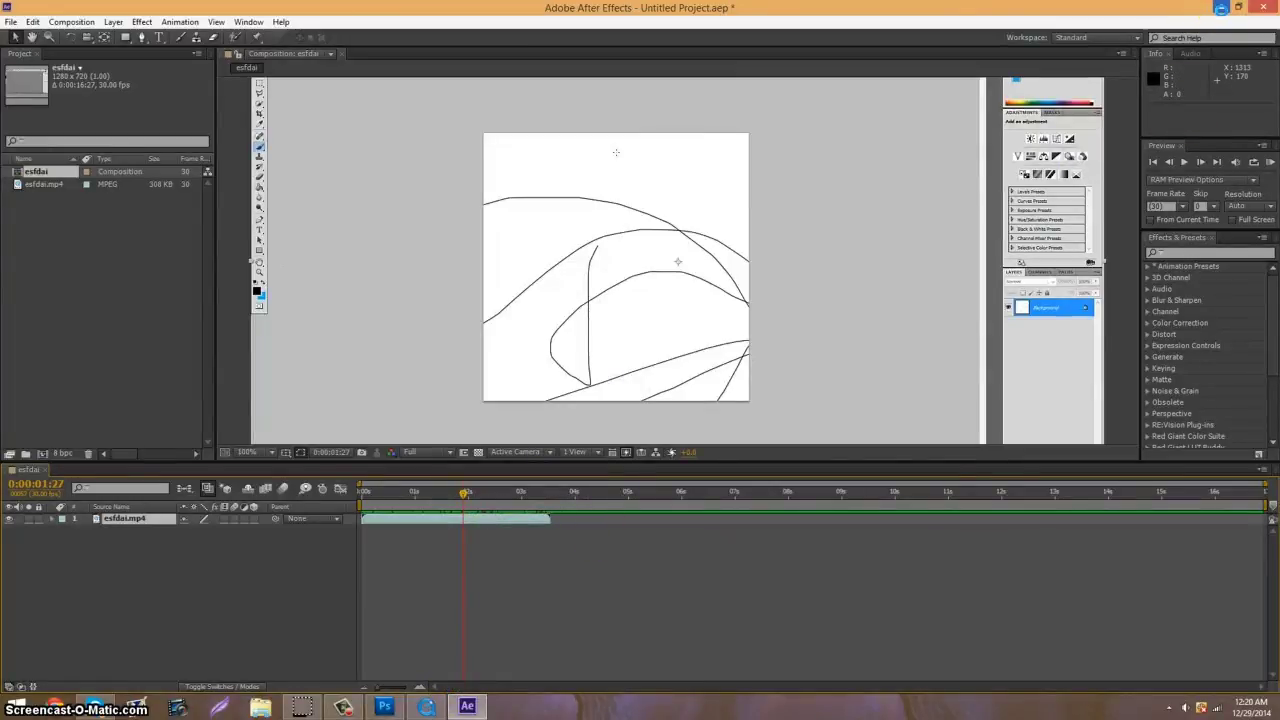
pyautogui.press('super+d')
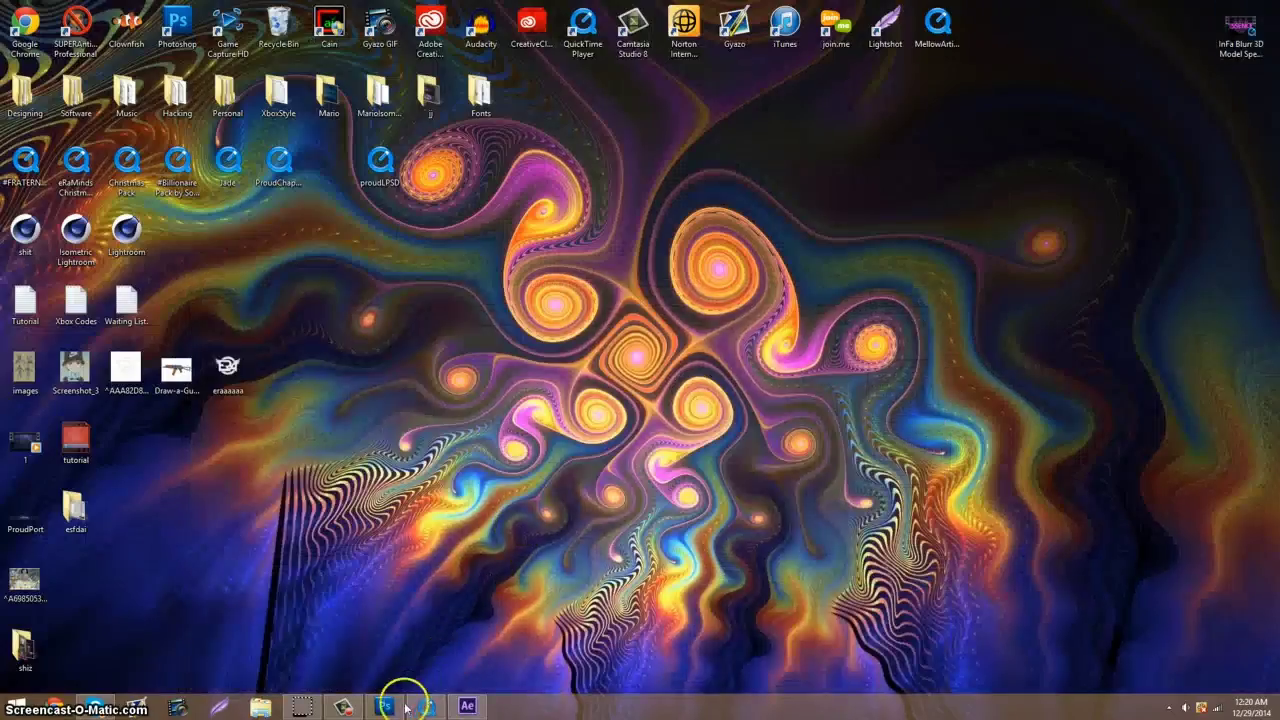